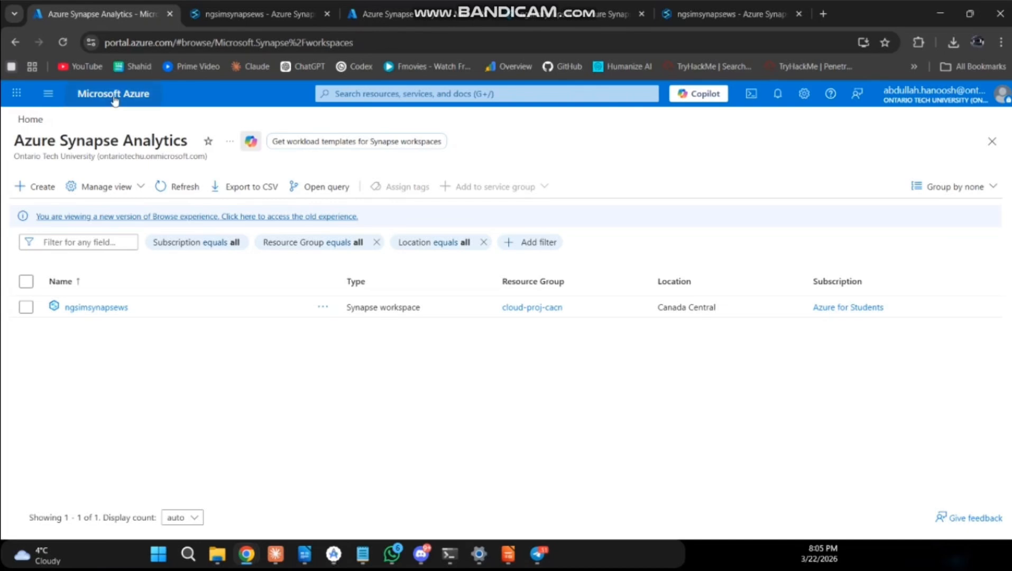
Review the basic settings required for creating a new Synapse workspace, including its storage account and file system, and return to the workspace list.
{"action": "left_click", "coordinate": [40, 184]}
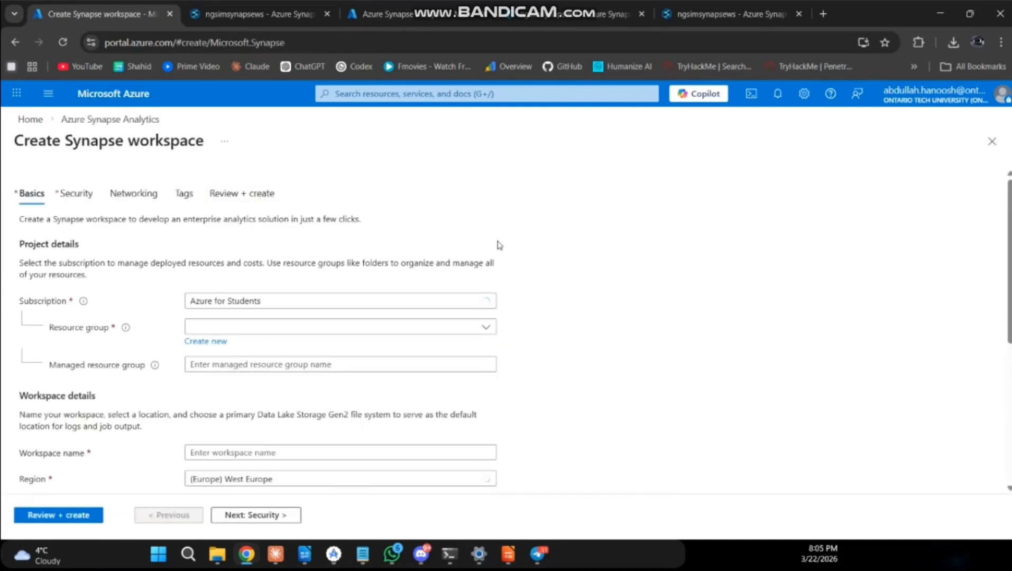
{"action": "scroll", "coordinate": [576, 283], "scroll_direction": "down", "scroll_amount": 4}
{"action": "scroll", "coordinate": [561, 265], "scroll_direction": "up", "scroll_amount": 2}
{"action": "scroll", "coordinate": [561, 266], "scroll_direction": "up", "scroll_amount": 1}
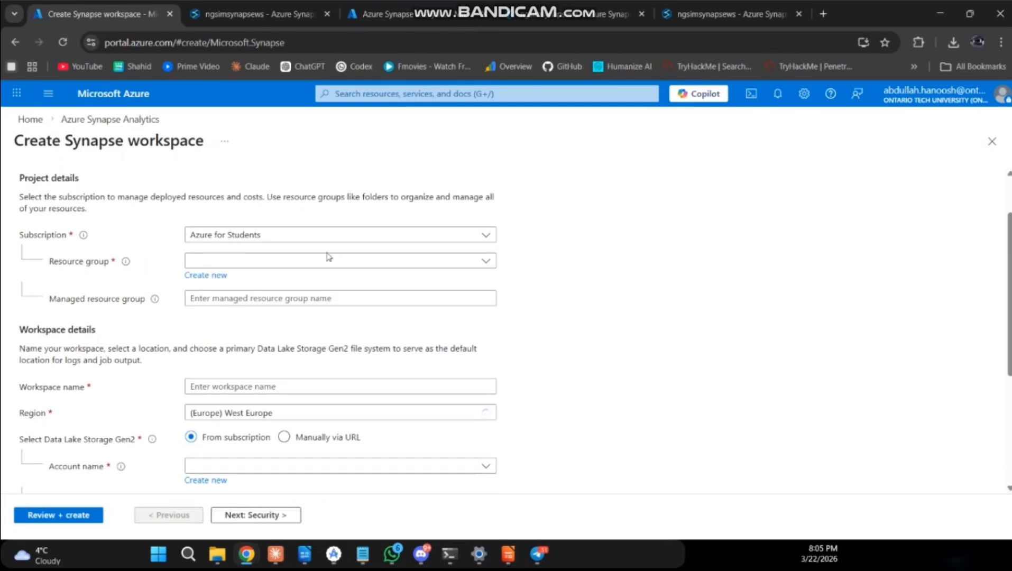
{"action": "left_click", "coordinate": [294, 261]}
{"action": "left_click", "coordinate": [561, 312]}
{"action": "scroll", "coordinate": [565, 307], "scroll_direction": "down", "scroll_amount": 3}
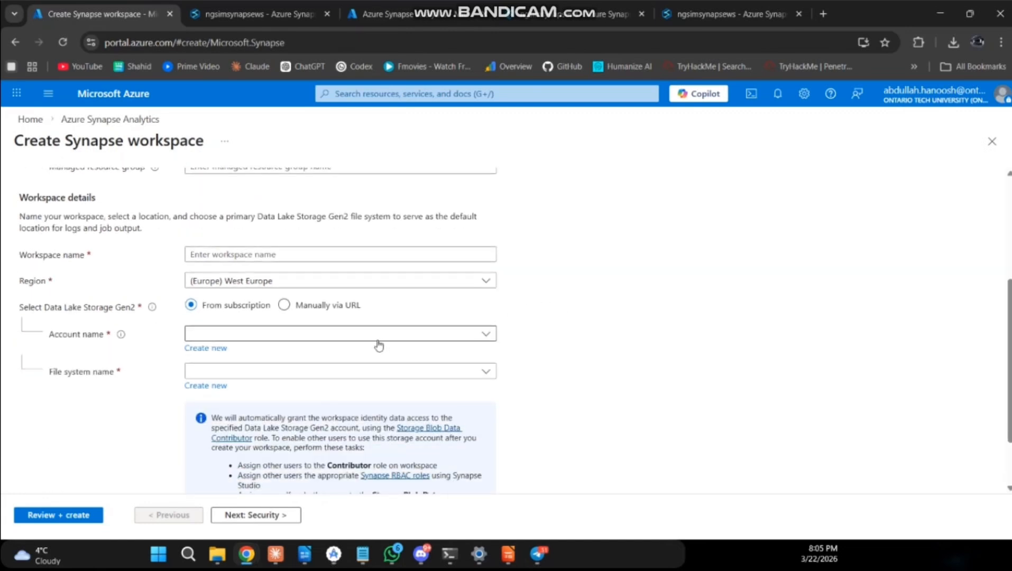
{"action": "left_click", "coordinate": [305, 378]}
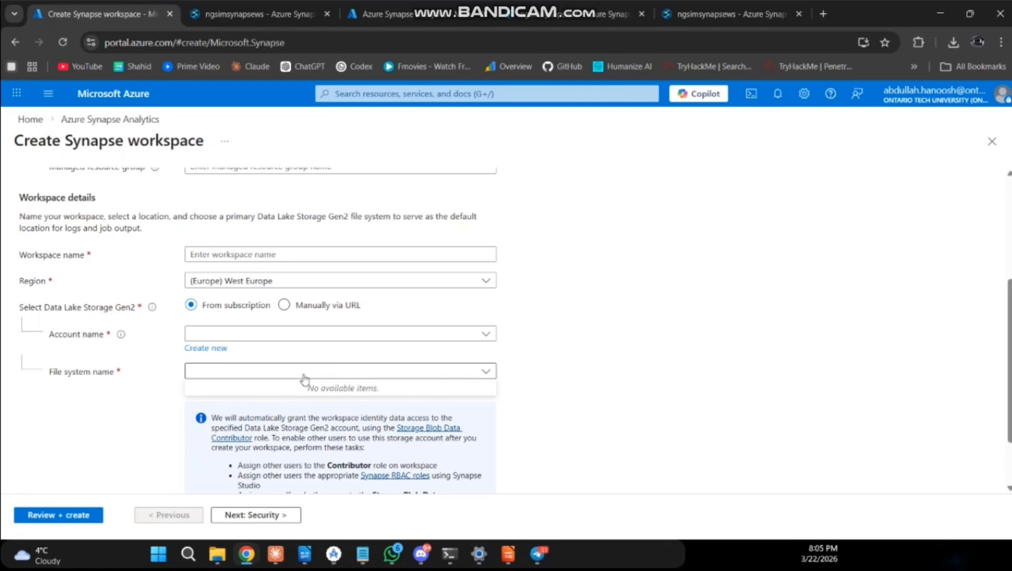
{"action": "left_click", "coordinate": [304, 379]}
{"action": "scroll", "coordinate": [518, 338], "scroll_direction": "down", "scroll_amount": 1}
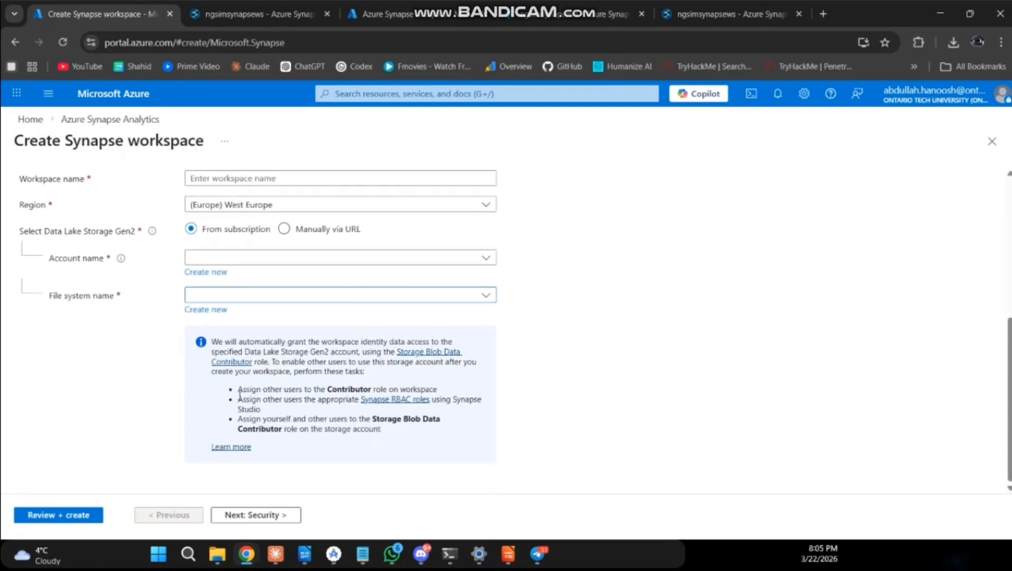
{"action": "left_click", "coordinate": [15, 42]}
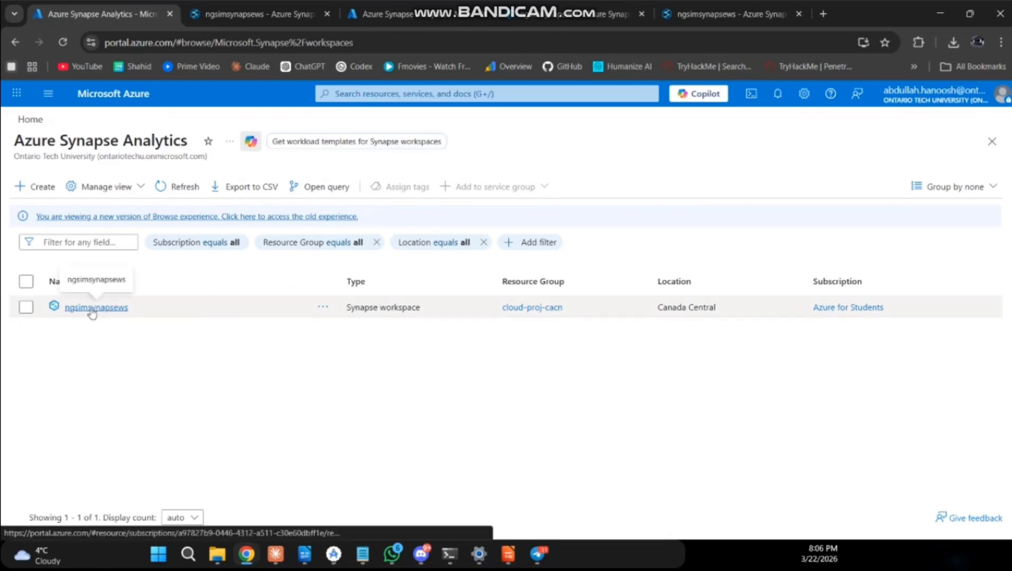
Open the ngsimsynapsews workspace, review its firewall rules and return to its overview.
{"action": "left_click", "coordinate": [92, 310]}
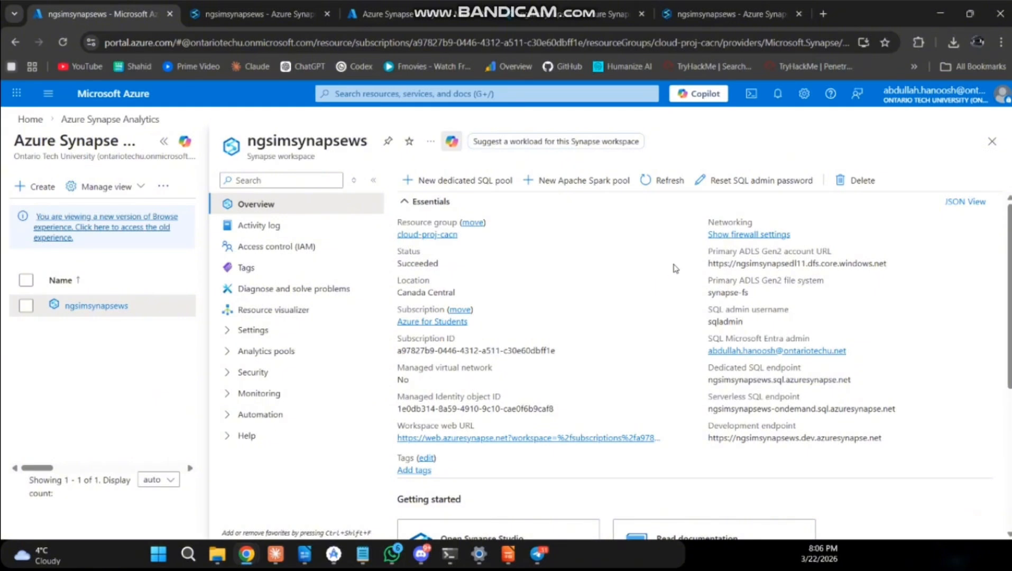
{"action": "left_click", "coordinate": [715, 235]}
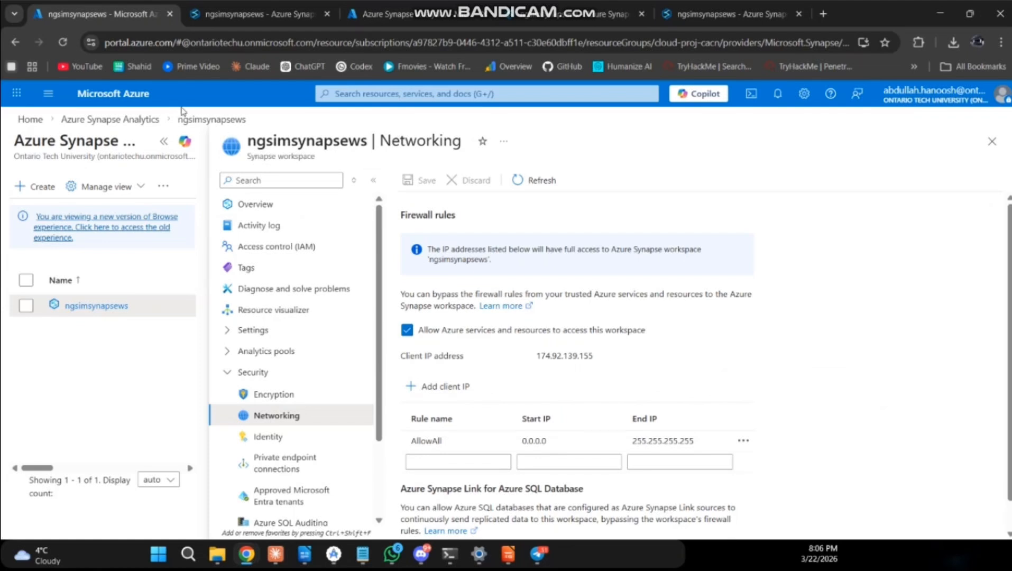
{"action": "left_click", "coordinate": [16, 43]}
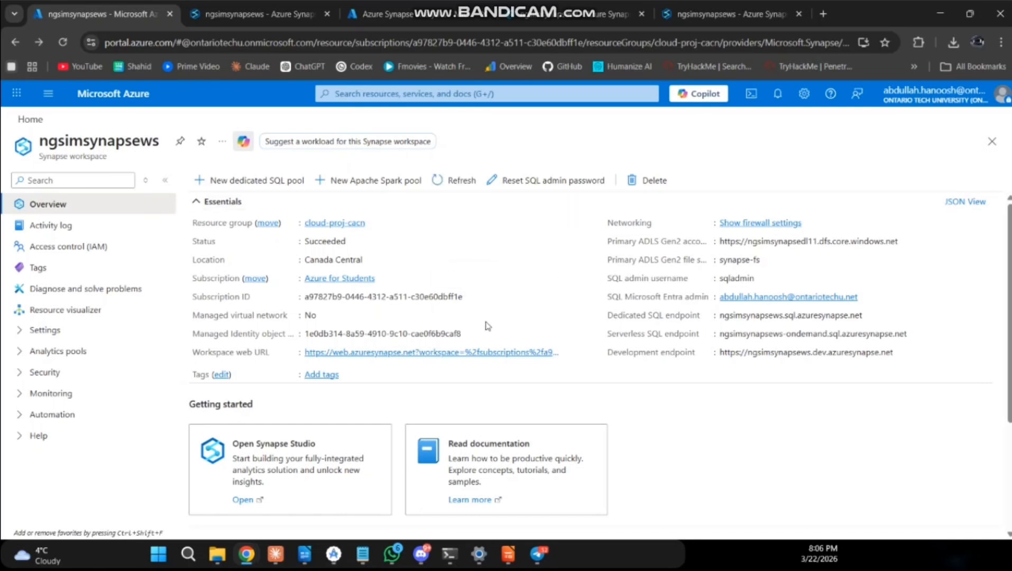
Open the ngsimsynapsews workspace in Synapse Studio and show its linked data sources.
{"action": "left_click", "coordinate": [398, 354]}
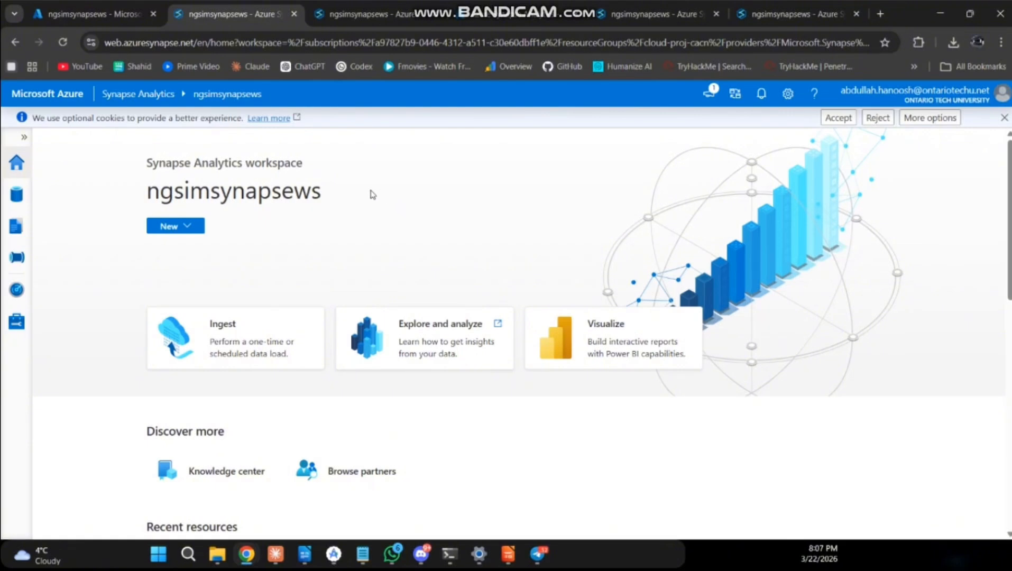
{"action": "left_click", "coordinate": [17, 140]}
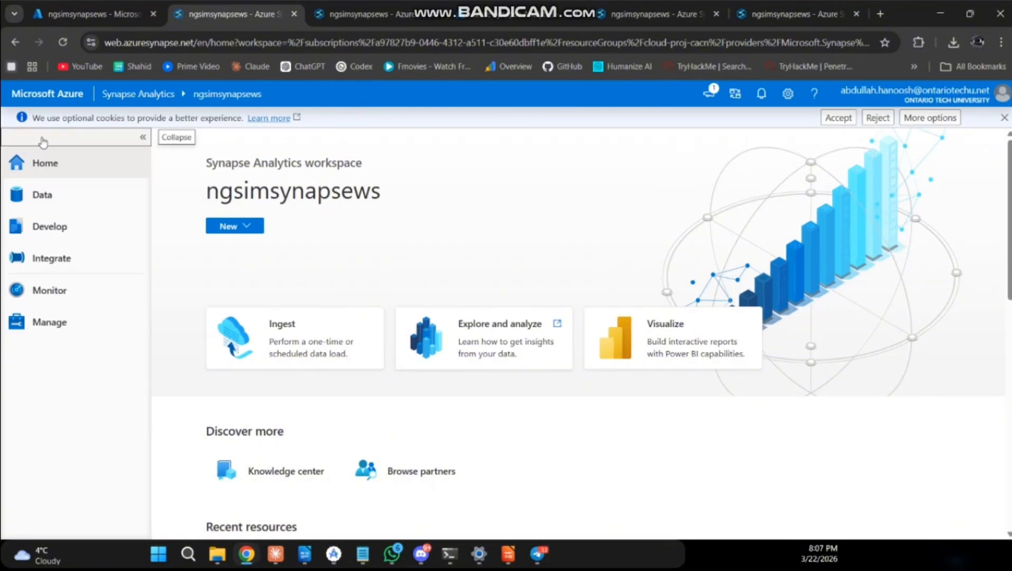
{"action": "left_click", "coordinate": [53, 196]}
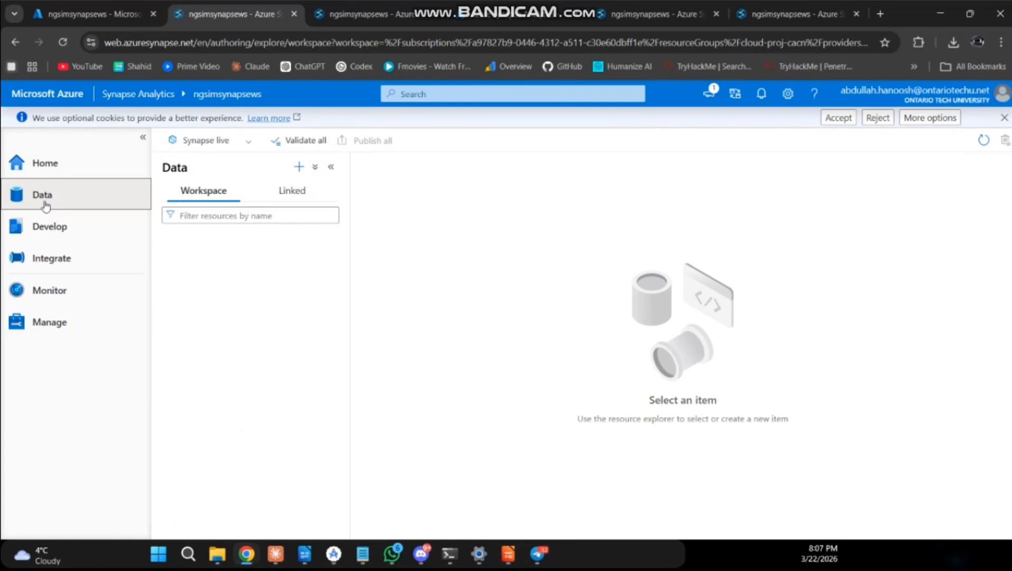
{"action": "left_click", "coordinate": [292, 197]}
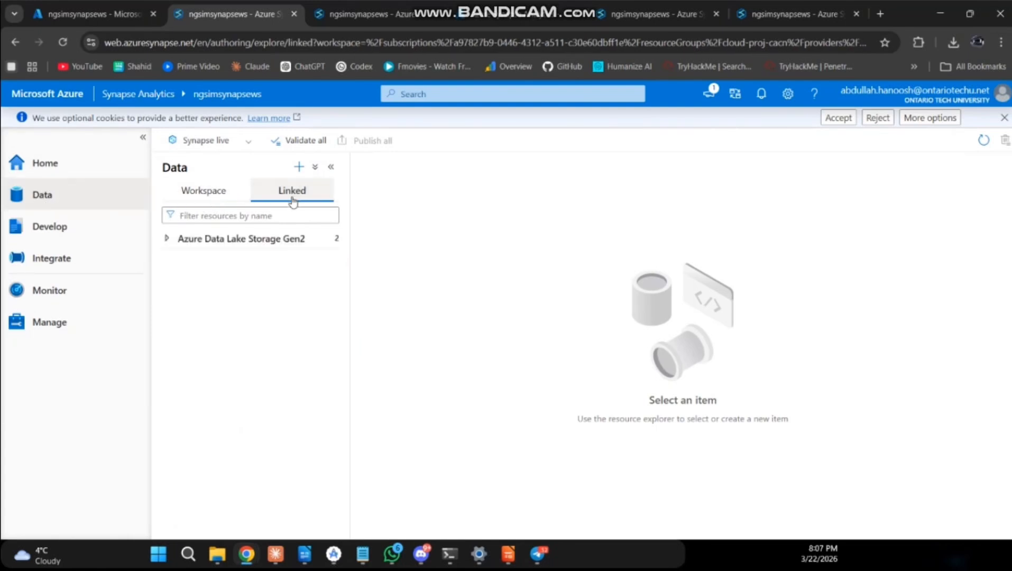
Browse the primary Azure Data Lake Storage Gen2 account to the ngsim-data folder in the synapse-fs container.
{"action": "left_click", "coordinate": [167, 240]}
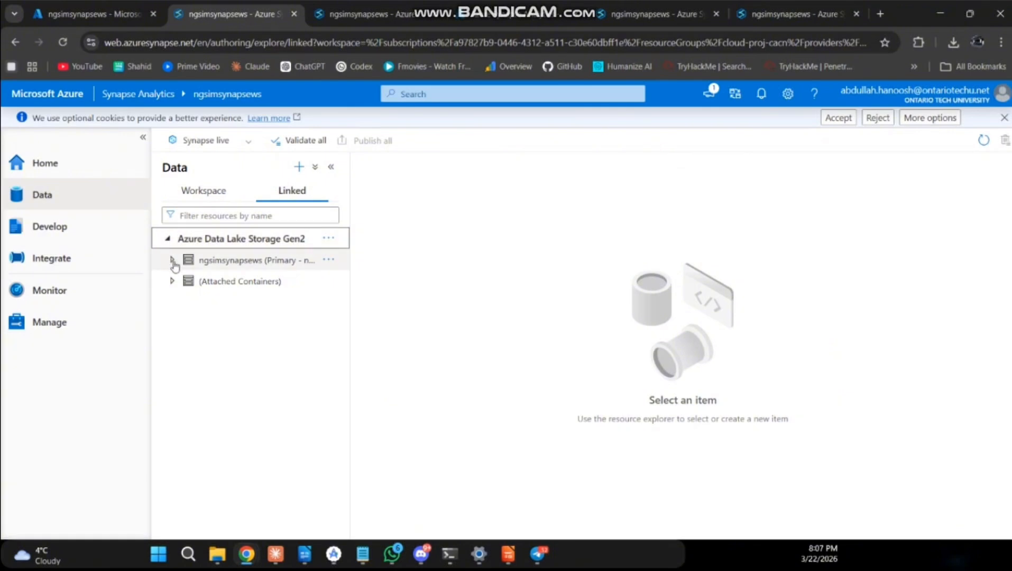
{"action": "left_click", "coordinate": [172, 260]}
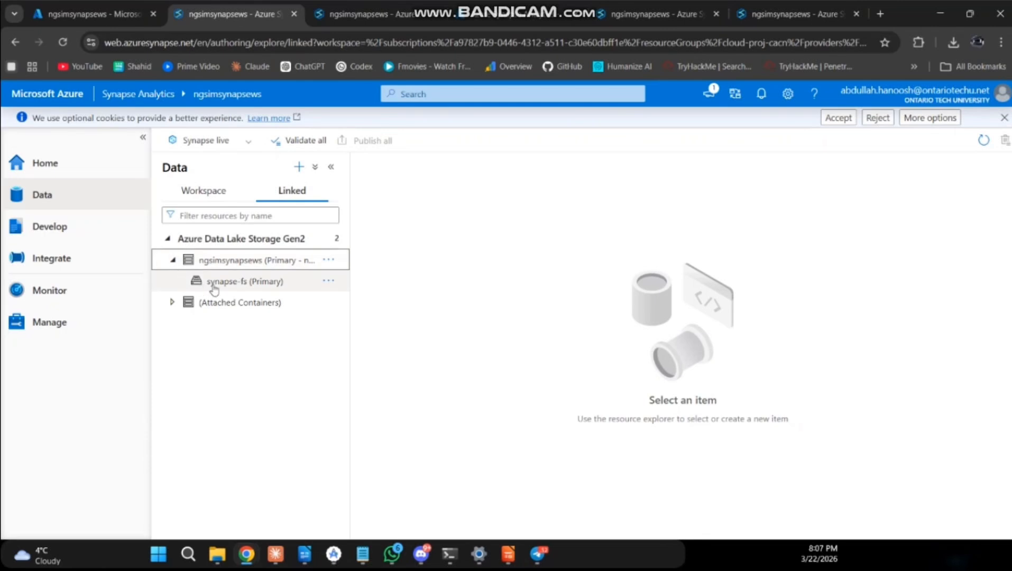
{"action": "left_click", "coordinate": [216, 286]}
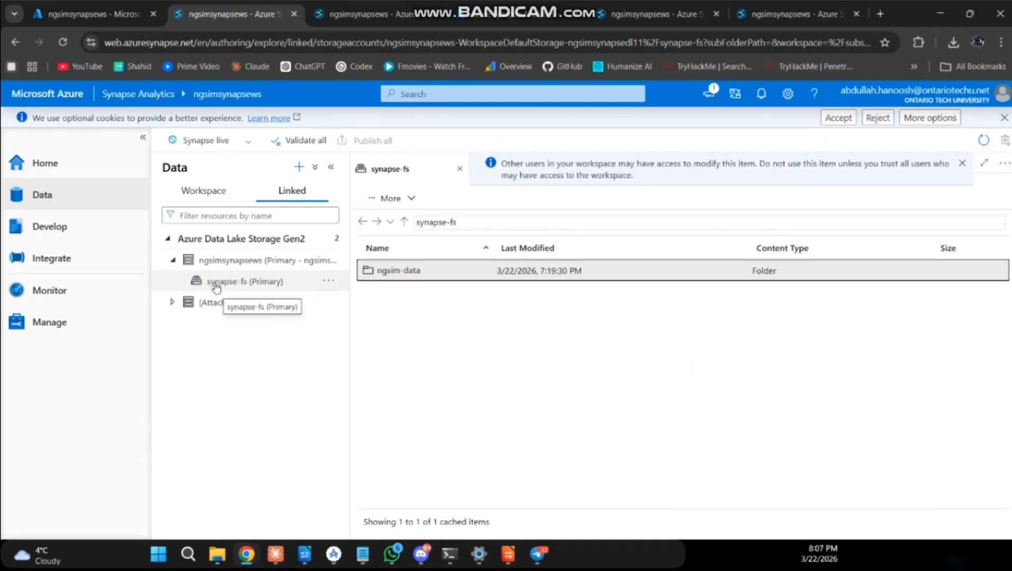
{"action": "double_click", "coordinate": [408, 279]}
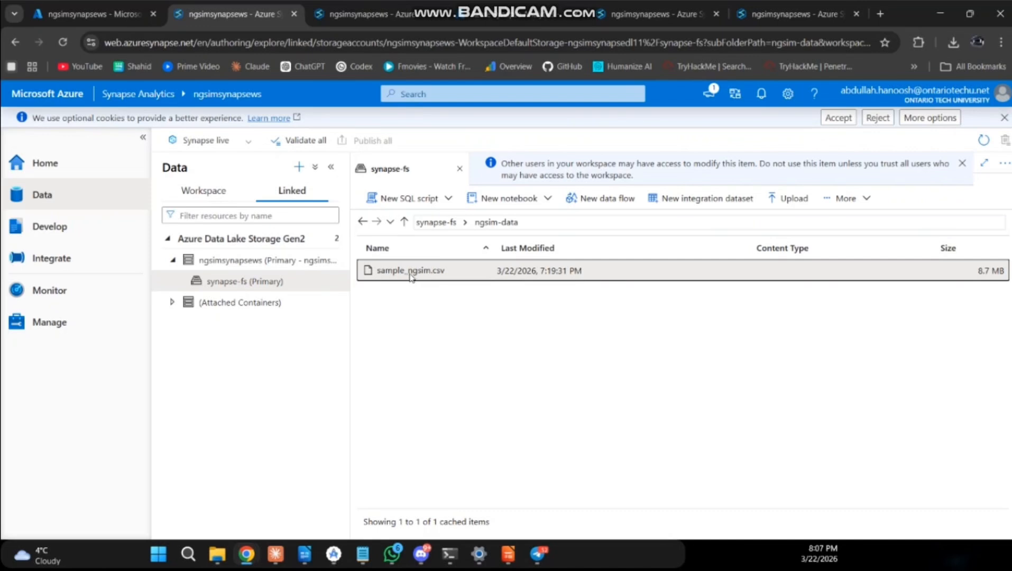
Download sample_ngsim.csv, view its contents in the text editor and return to Synapse Studio.
{"action": "double_click", "coordinate": [411, 271]}
{"action": "left_click", "coordinate": [954, 42]}
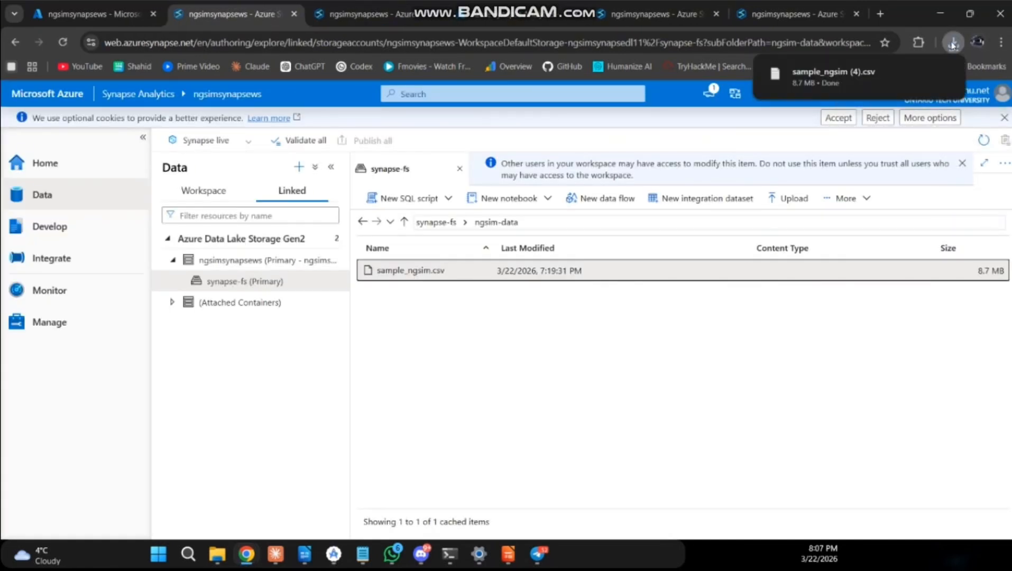
{"action": "left_click", "coordinate": [954, 42]}
{"action": "left_click", "coordinate": [854, 108]}
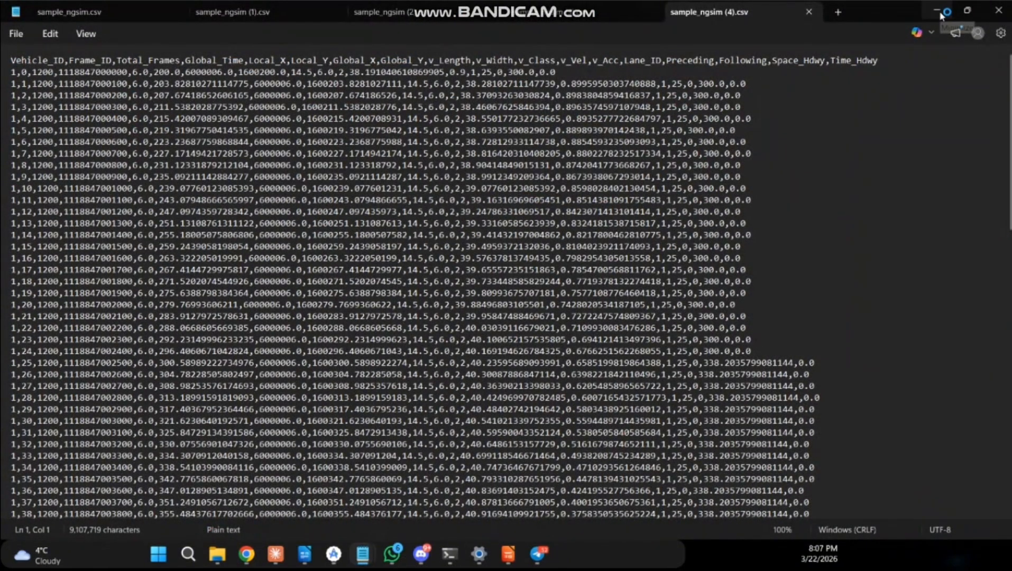
{"action": "left_click", "coordinate": [936, 10]}
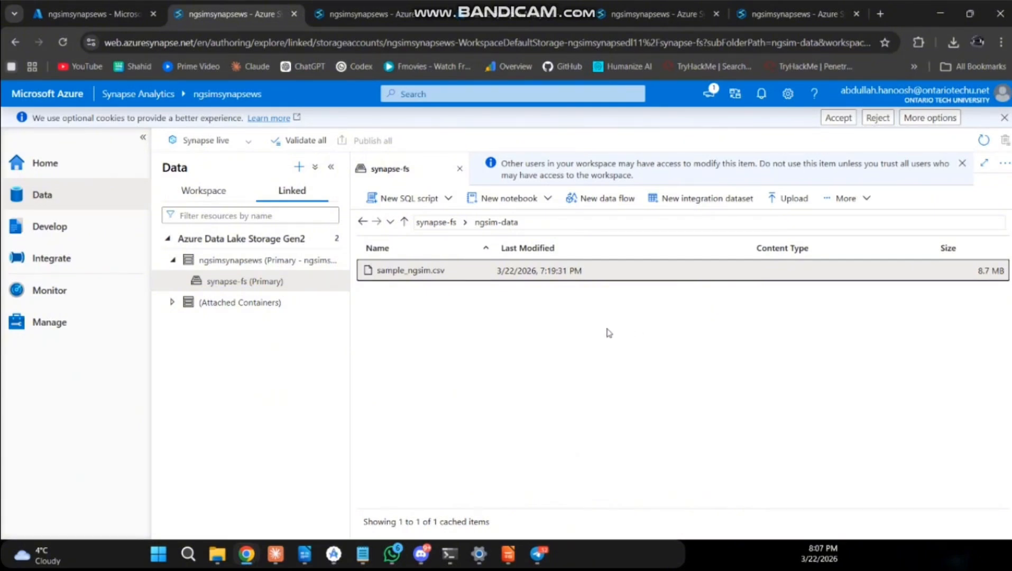
Examine the file format and target database settings for an external table based on sample_ngsim.csv, and leave without creating it.
{"action": "left_click", "coordinate": [418, 197]}
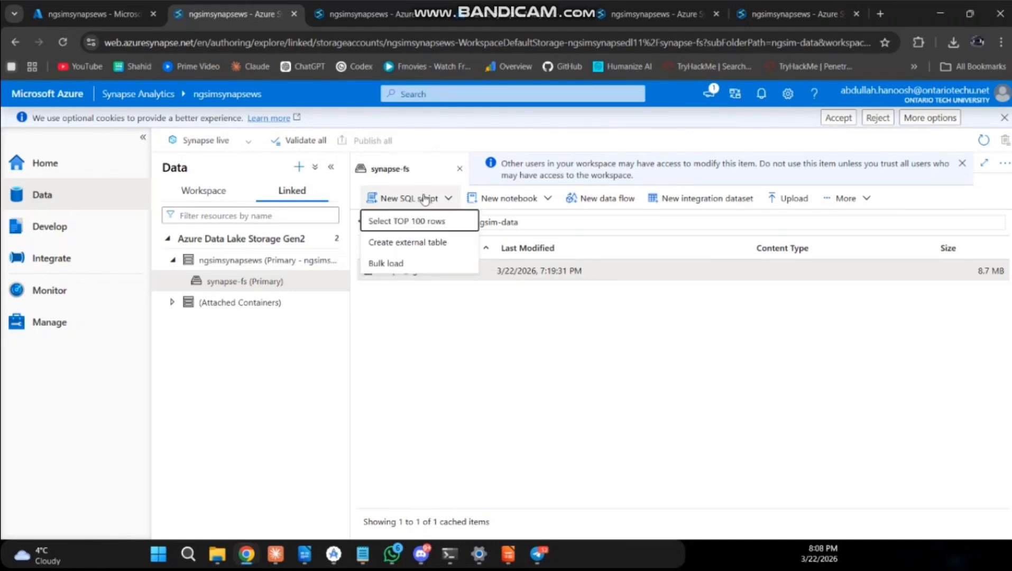
{"action": "left_click", "coordinate": [426, 243]}
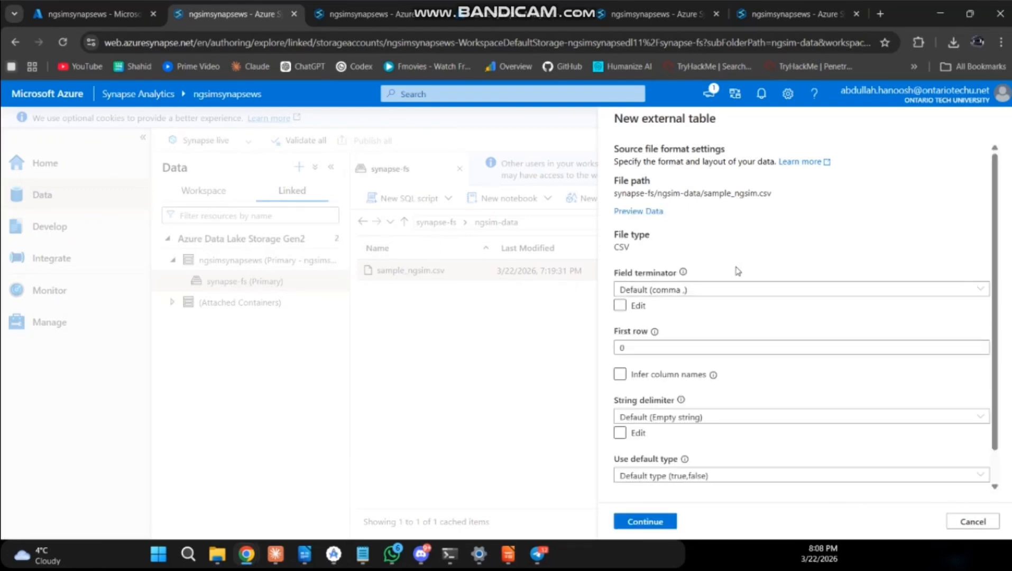
{"action": "scroll", "coordinate": [776, 266], "scroll_direction": "down", "scroll_amount": 1}
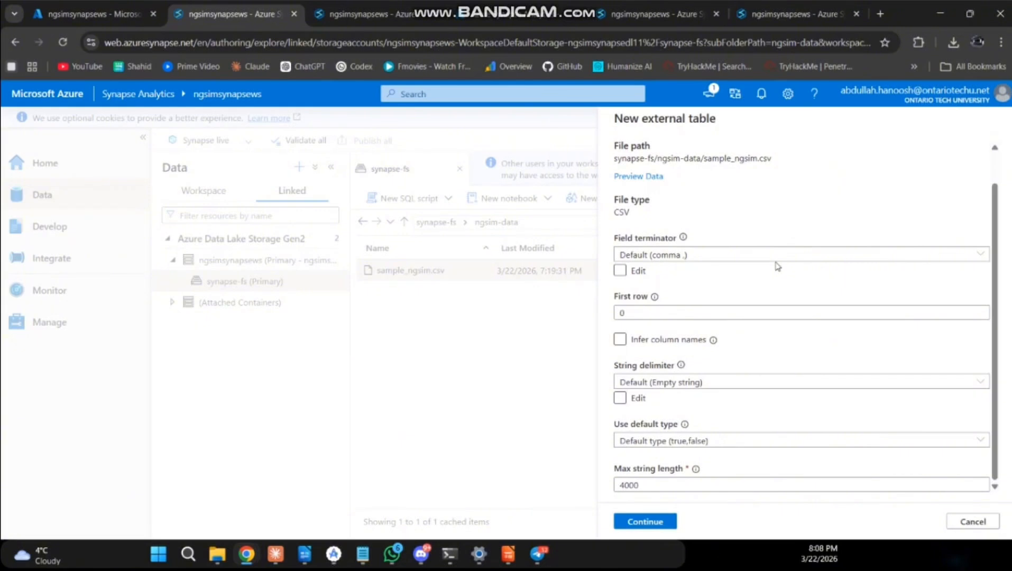
{"action": "scroll", "coordinate": [776, 266], "scroll_direction": "up", "scroll_amount": 1}
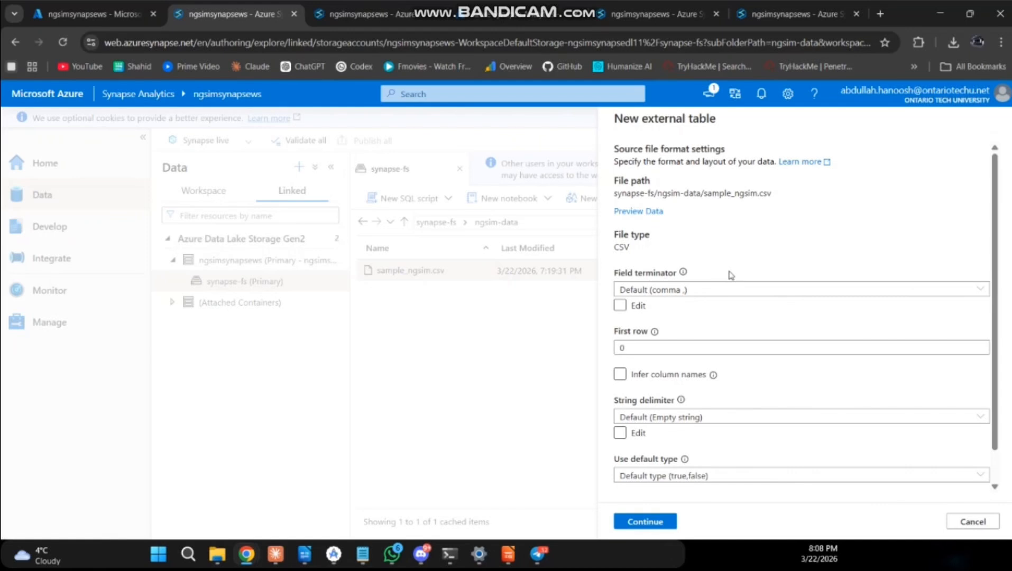
{"action": "left_click", "coordinate": [629, 523]}
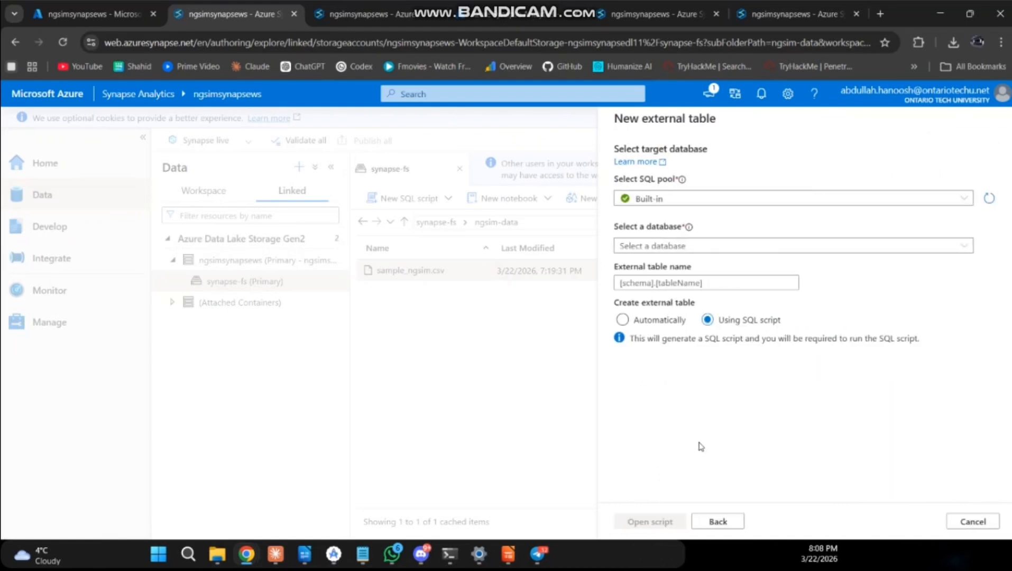
{"action": "left_click", "coordinate": [684, 249]}
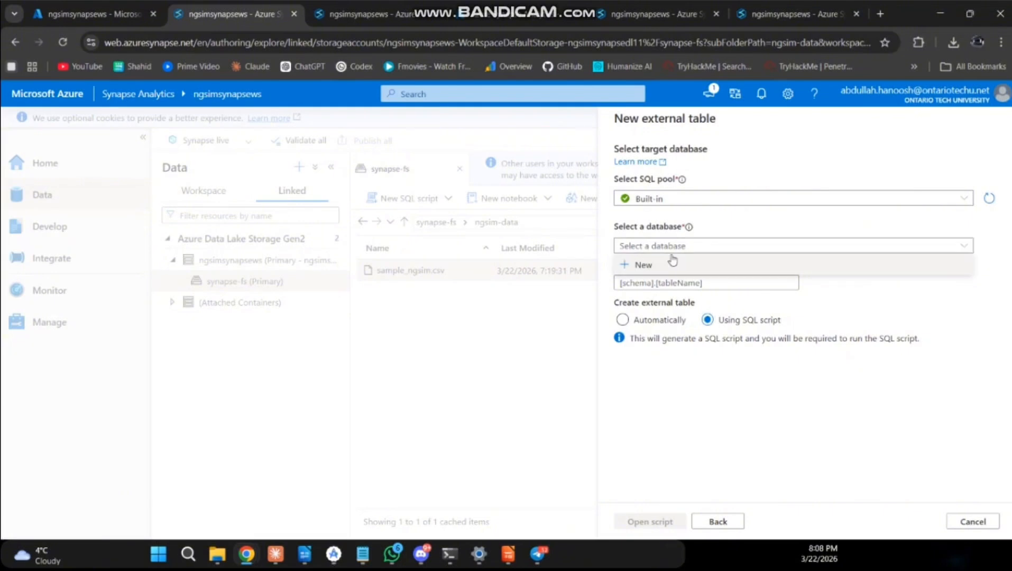
{"action": "left_click", "coordinate": [687, 249]}
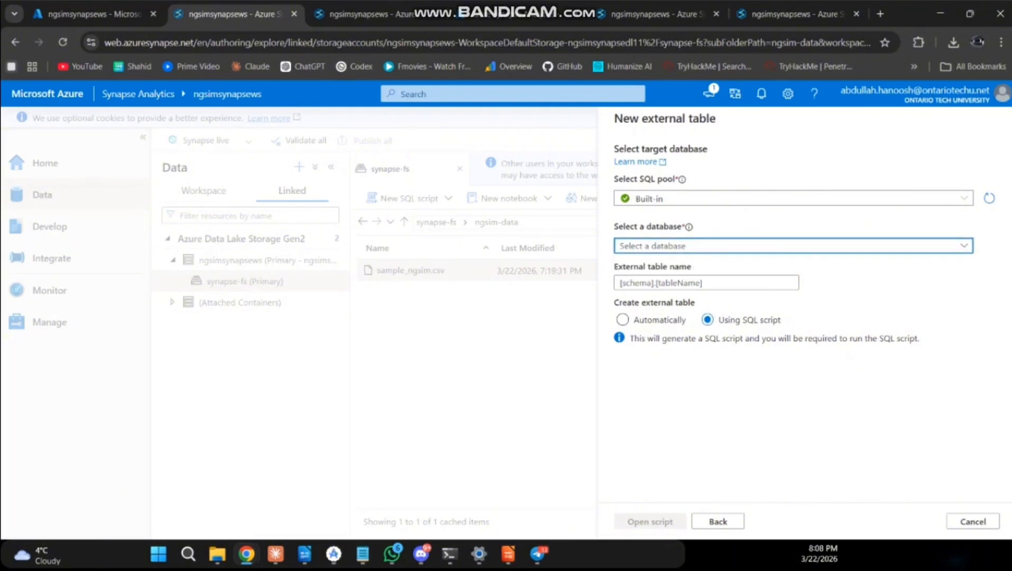
{"action": "left_click", "coordinate": [974, 521]}
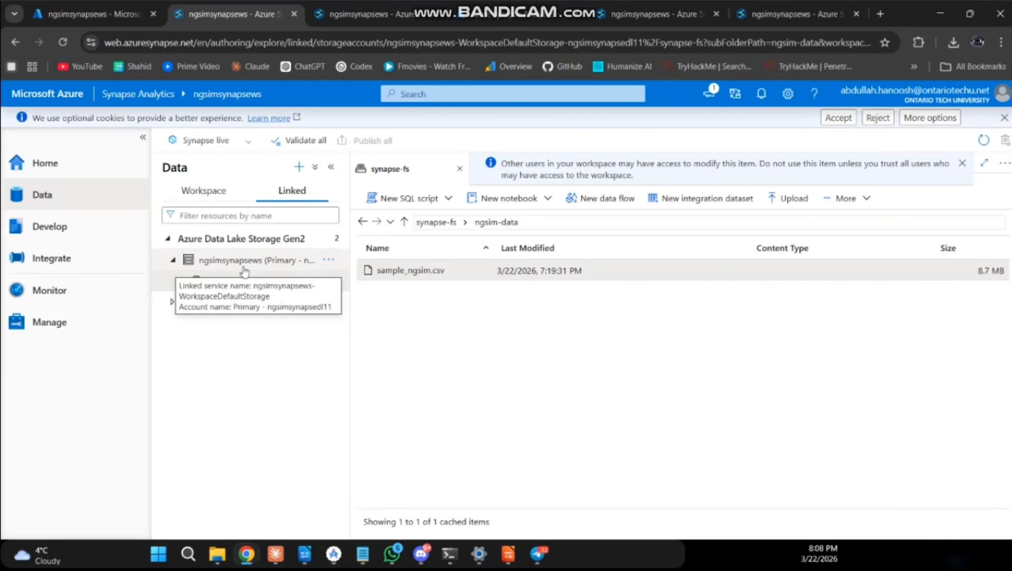
Run the saved SQL script 1 to query the top 100 rows of sample_ngsim.csv and enlarge the results area.
{"action": "left_click", "coordinate": [103, 233]}
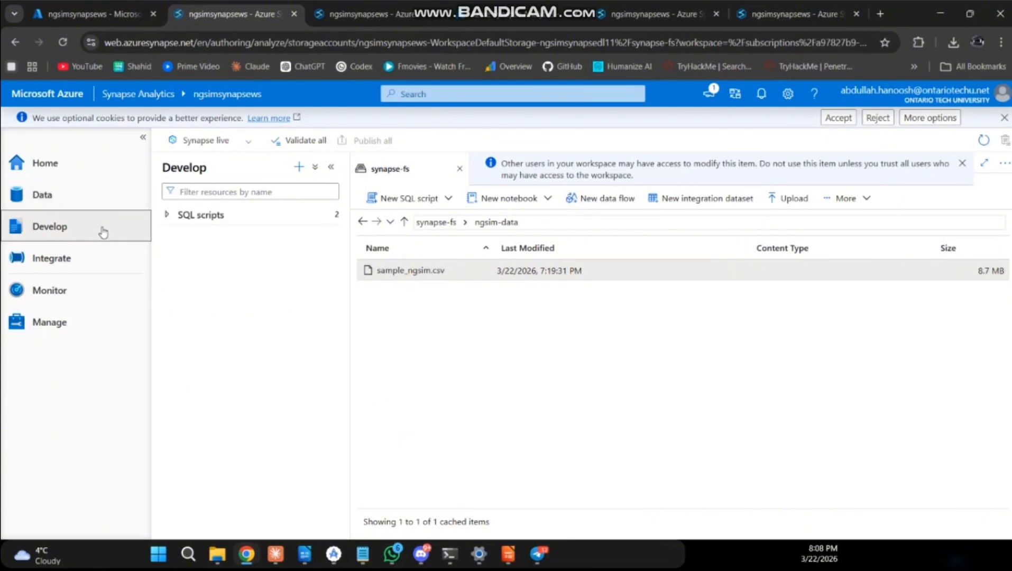
{"action": "left_click", "coordinate": [167, 216]}
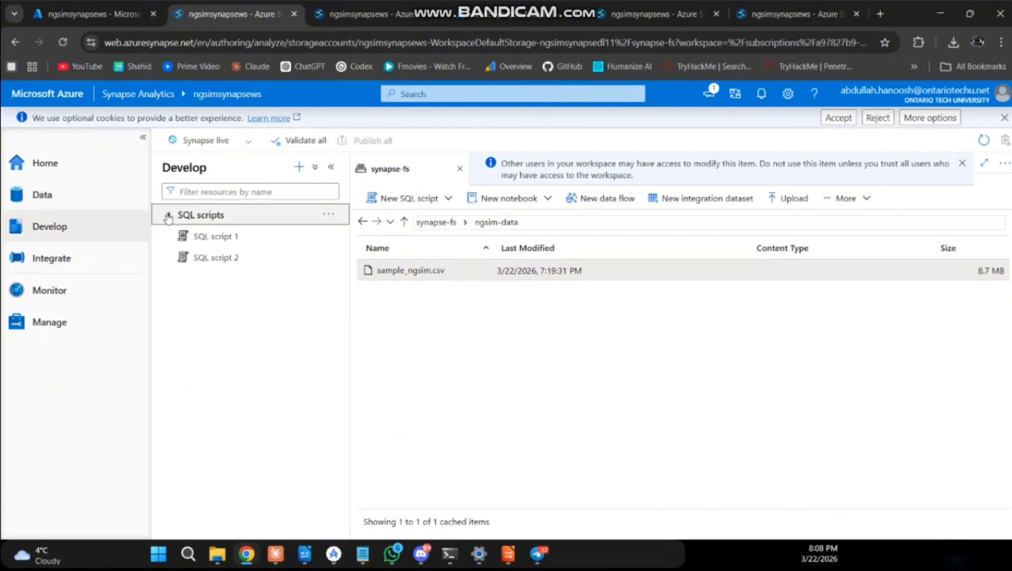
{"action": "left_click", "coordinate": [276, 241]}
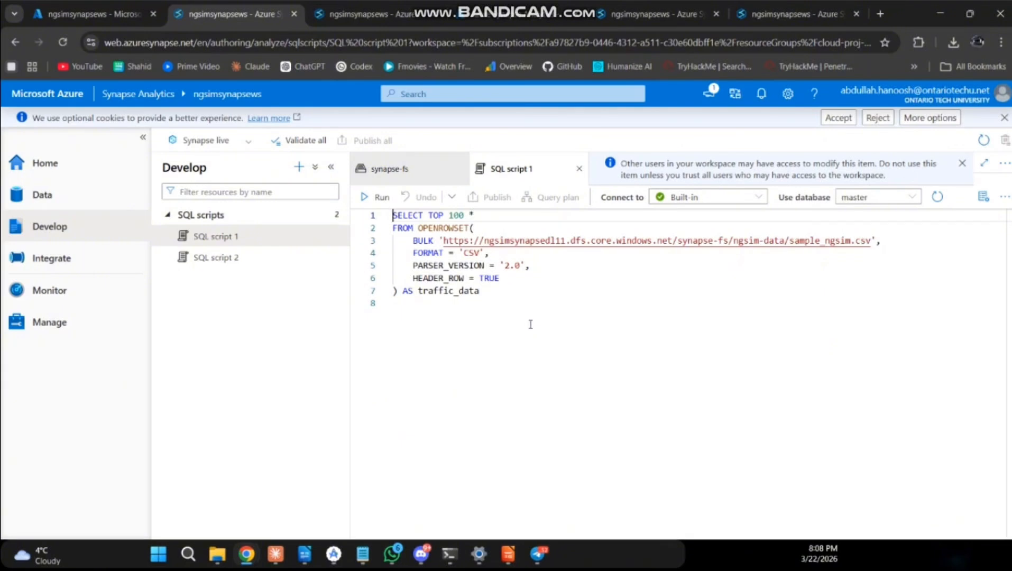
{"action": "left_click", "coordinate": [373, 199]}
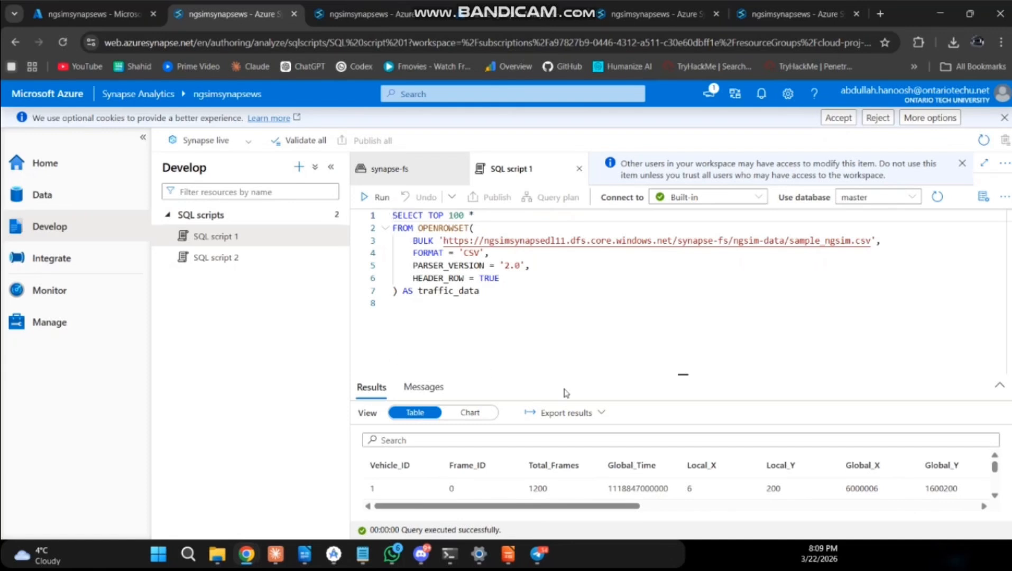
{"action": "left_click_drag", "start_coordinate": [683, 375], "coordinate": [689, 338]}
{"action": "mouse_move", "coordinate": [696, 289]}
{"action": "left_mouse_down"}
{"action": "mouse_move", "coordinate": [696, 274]}
{"action": "mouse_move", "coordinate": [696, 298]}
{"action": "left_mouse_up"}
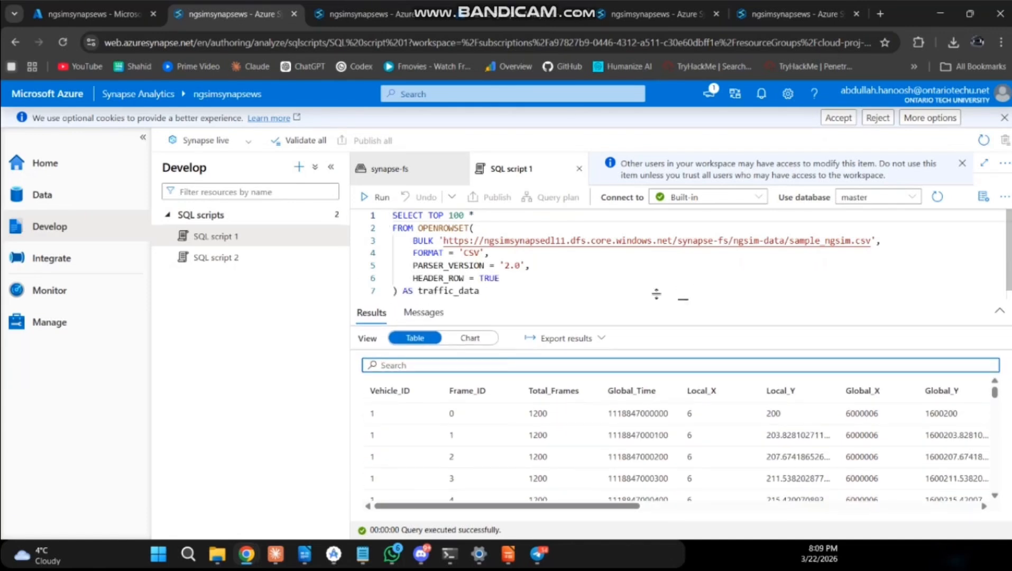
Run the saved SQL script 2 to get the record count and average speed per lane from sample_ngsim.csv.
{"action": "left_click", "coordinate": [249, 265]}
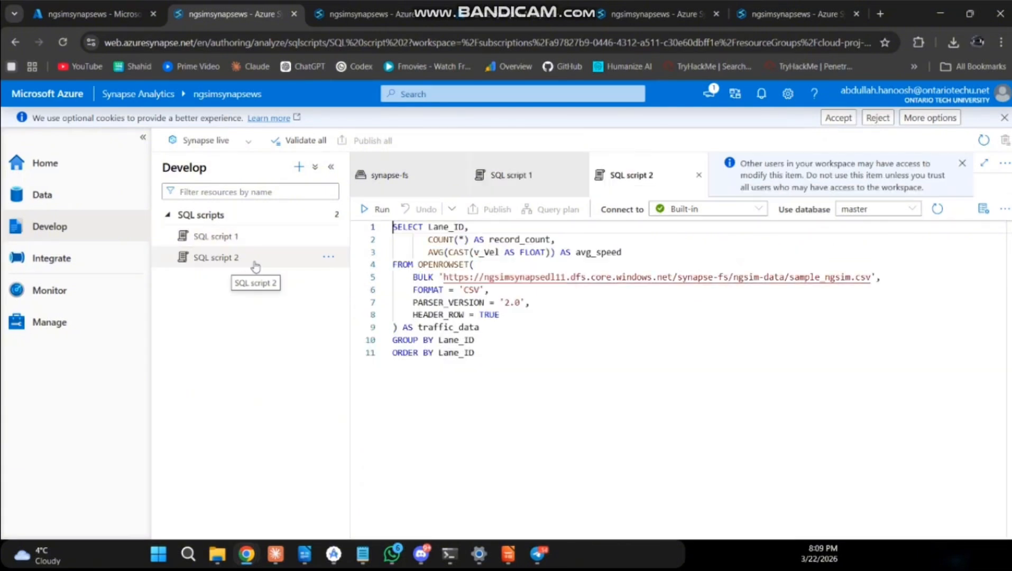
{"action": "left_click", "coordinate": [378, 210]}
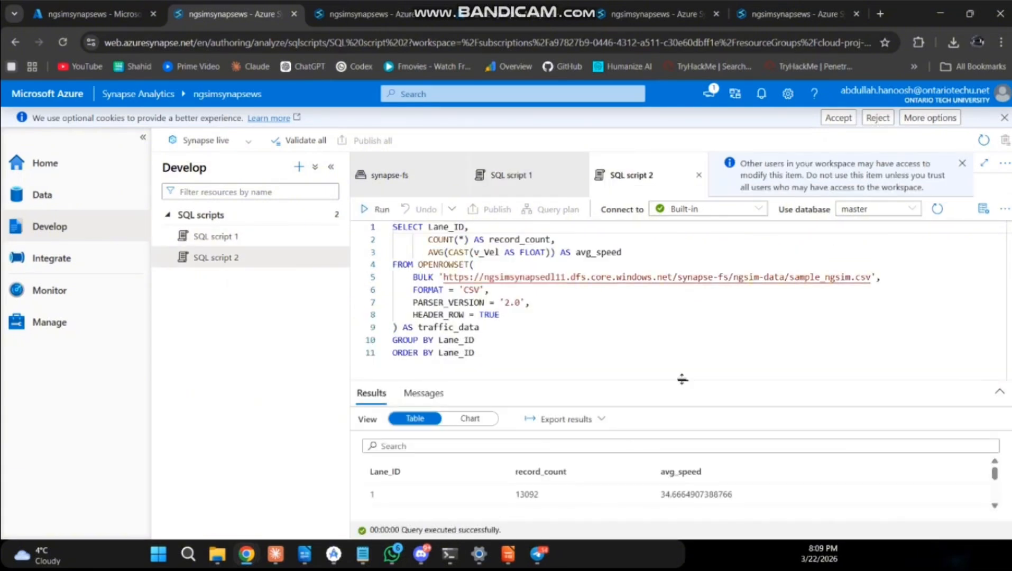
Enlarge the results area of SQL script 2 to read every lane's statistics, and return to the results of SQL script 1.
{"action": "left_click_drag", "start_coordinate": [679, 377], "coordinate": [686, 286]}
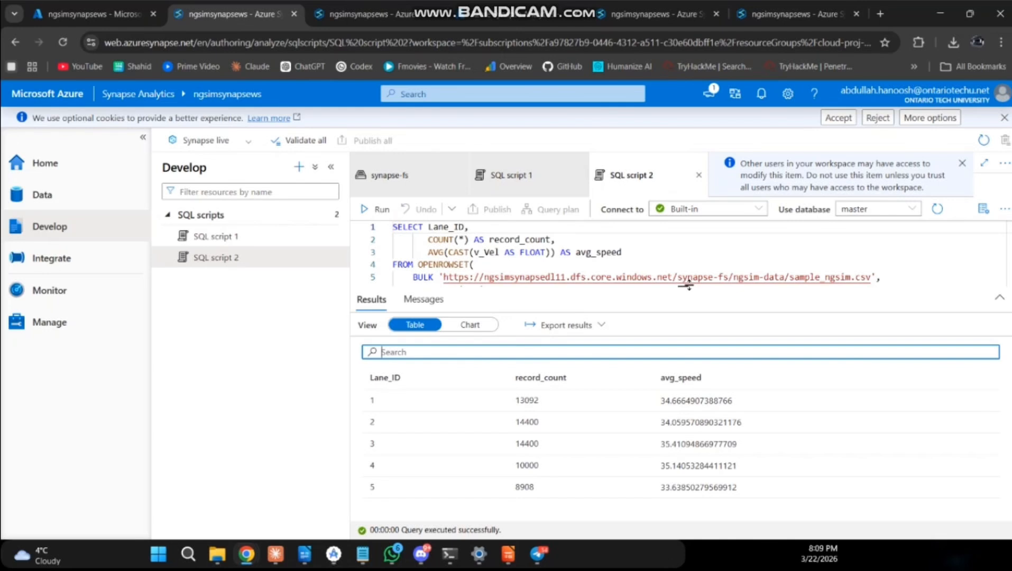
{"action": "left_click", "coordinate": [511, 175]}
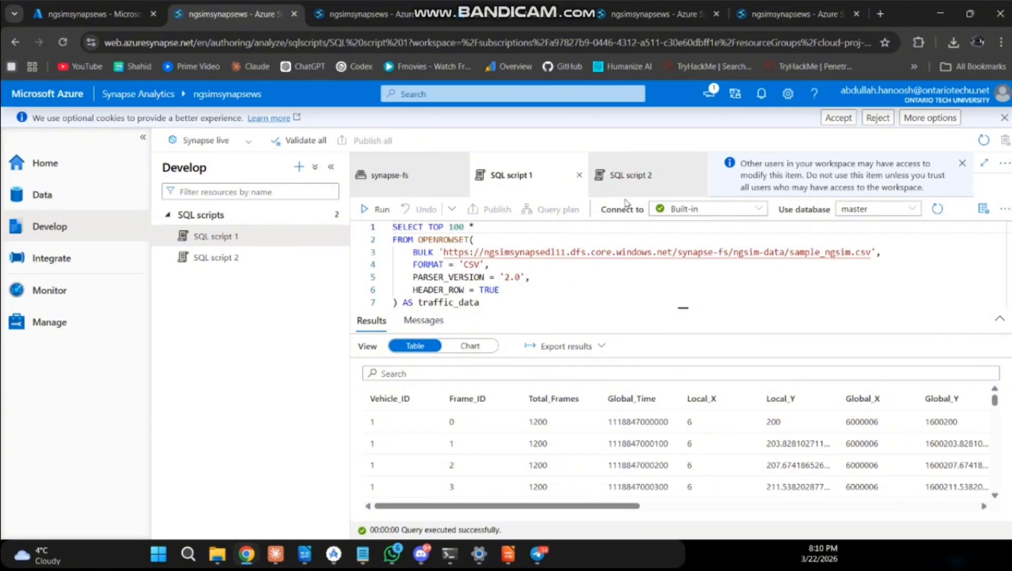
{"action": "scroll", "coordinate": [676, 479], "scroll_direction": "right", "scroll_amount": 3}
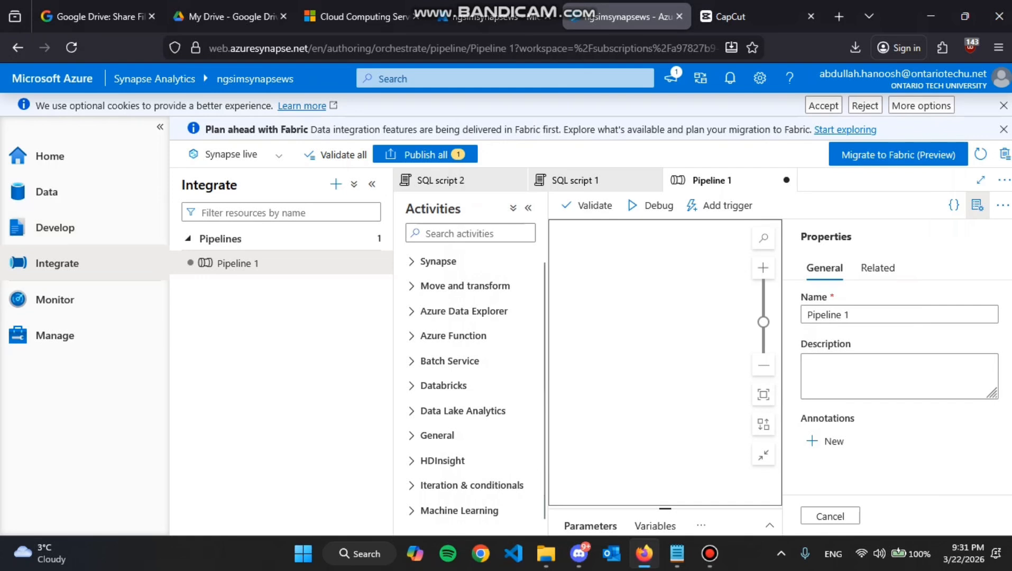
Open Pipeline 1 in the Integrate hub, expand the activity categories and add a Copy data activity to the canvas.
{"action": "left_click", "coordinate": [57, 263]}
{"action": "left_click", "coordinate": [260, 263]}
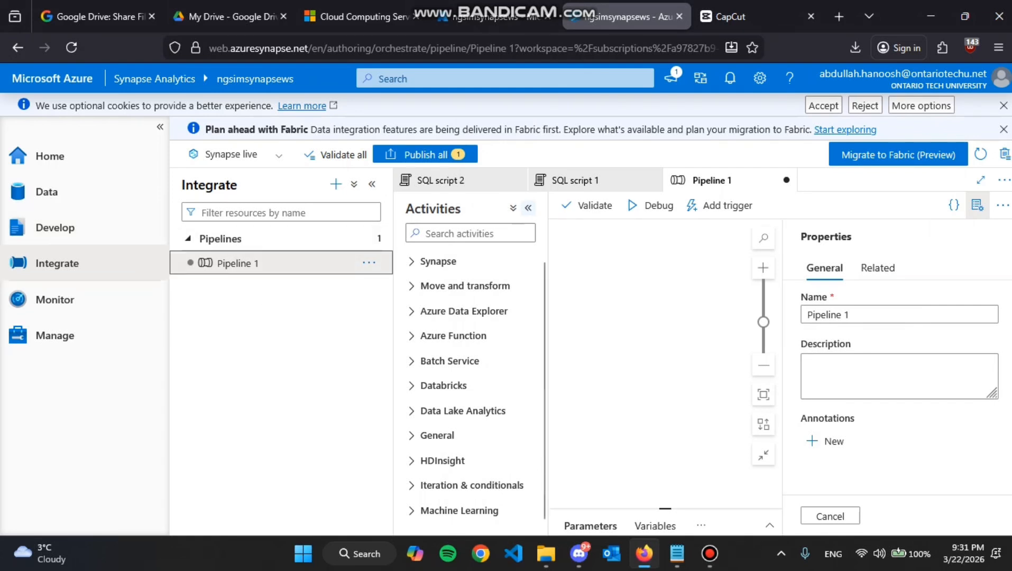
{"action": "left_click", "coordinate": [513, 208]}
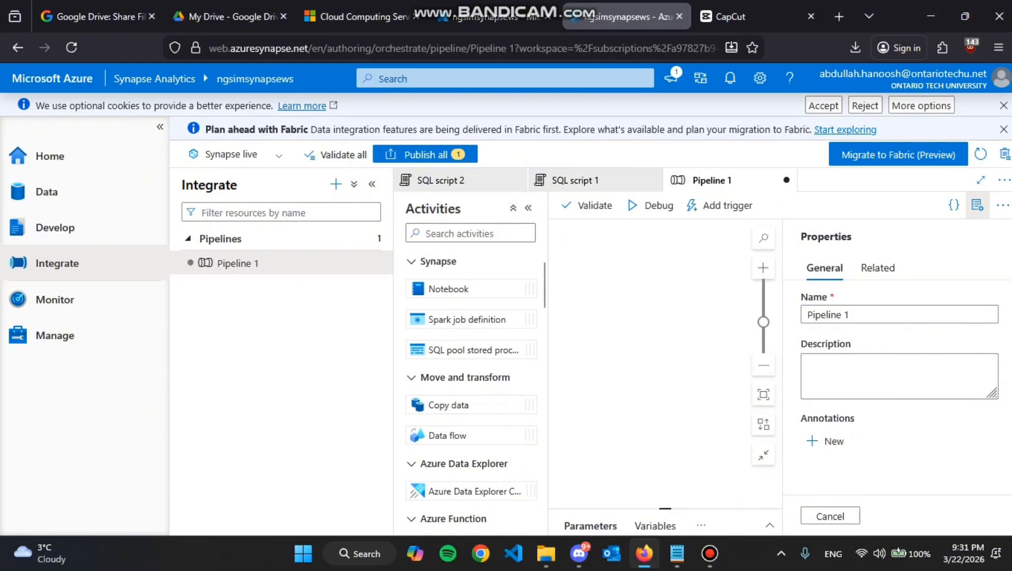
{"action": "scroll", "coordinate": [470, 386], "scroll_direction": "down", "scroll_amount": 2}
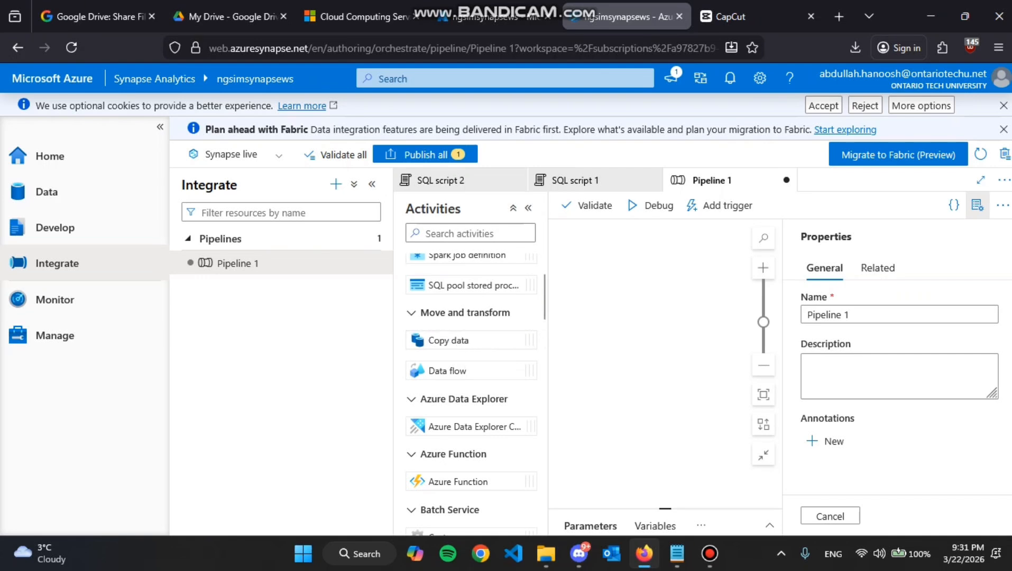
{"action": "left_click_drag", "start_coordinate": [460, 340], "coordinate": [609, 324]}
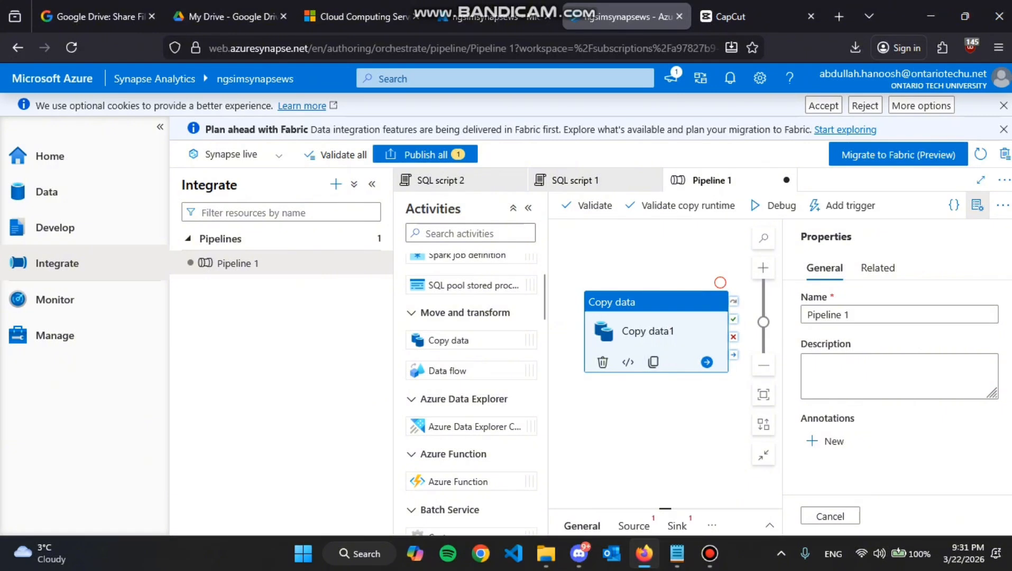
Examine the Copy data activity's source dataset settings in an enlarged settings area, leaving the source unassigned.
{"action": "left_click", "coordinate": [630, 329]}
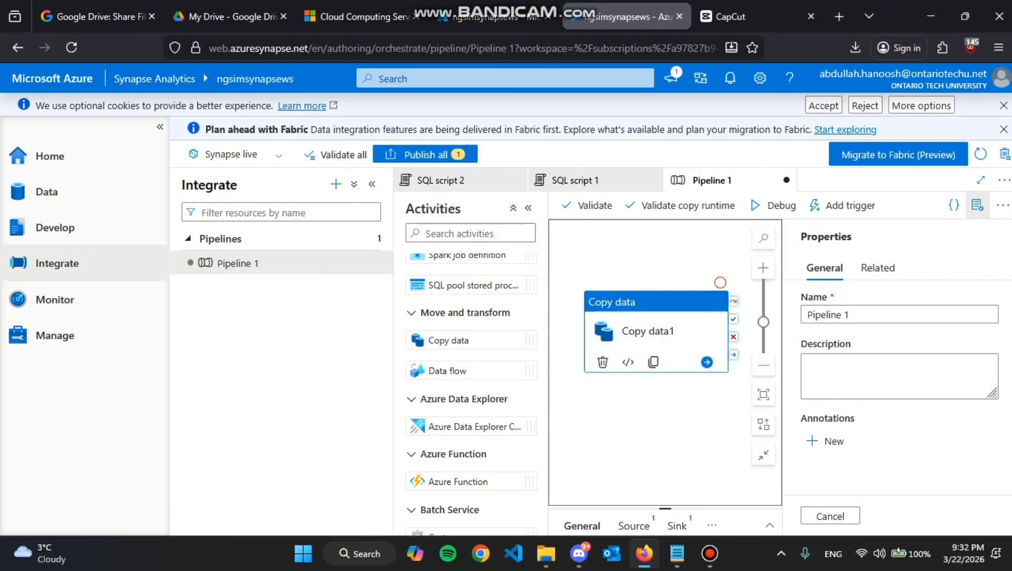
{"action": "left_click", "coordinate": [634, 434]}
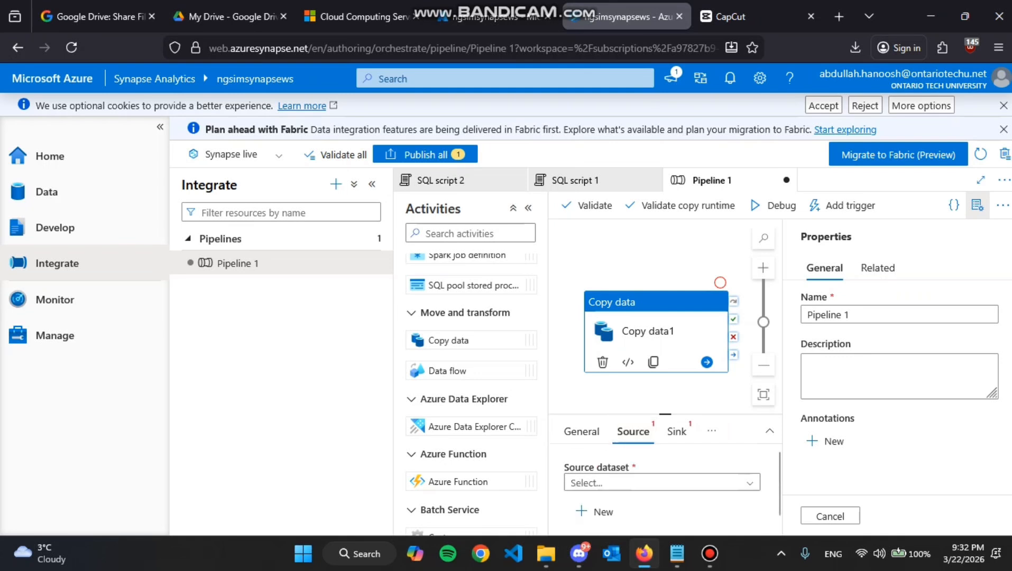
{"action": "left_click_drag", "start_coordinate": [665, 414], "coordinate": [665, 344]}
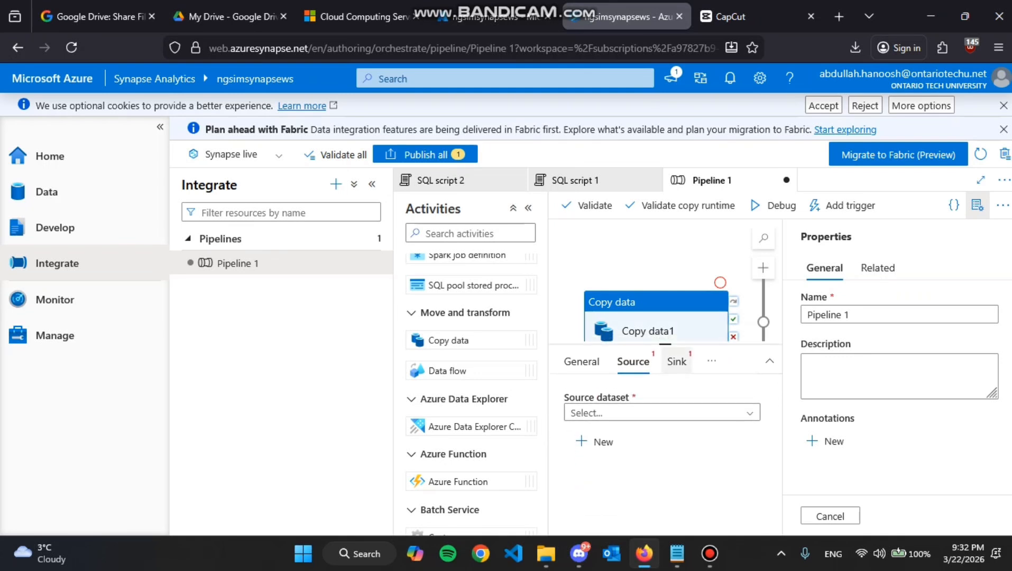
{"action": "left_click", "coordinate": [712, 361]}
{"action": "left_click", "coordinate": [743, 461]}
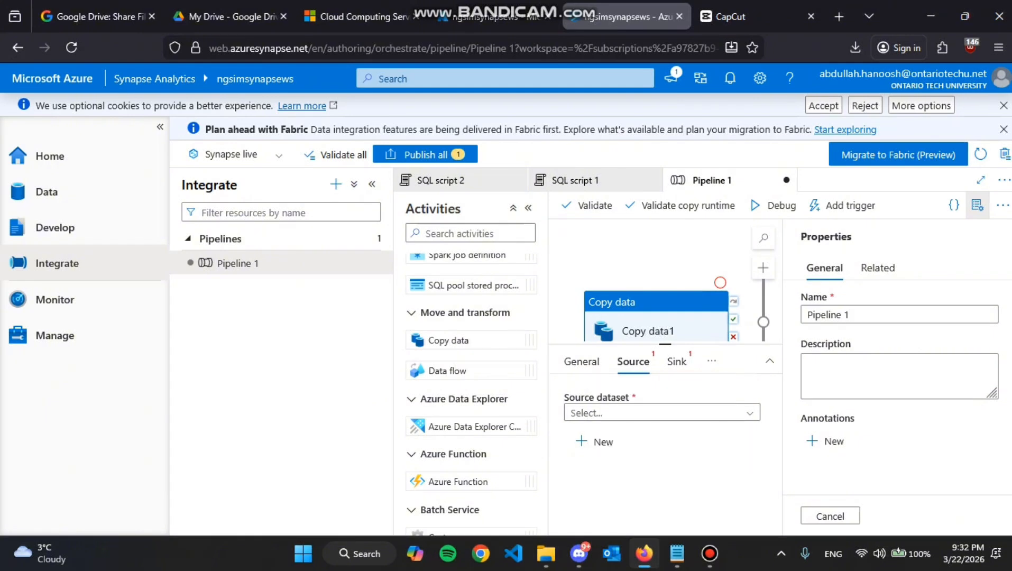
{"action": "left_click_drag", "start_coordinate": [666, 344], "coordinate": [665, 396]}
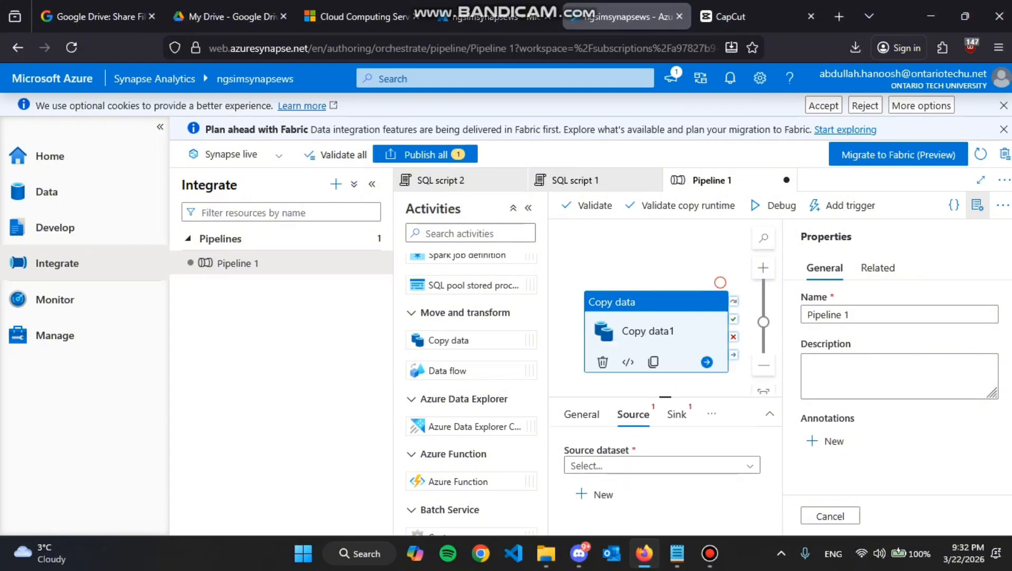
Check the new/edit trigger options for Pipeline 1 and leave without adding a trigger.
{"action": "left_click", "coordinate": [845, 206]}
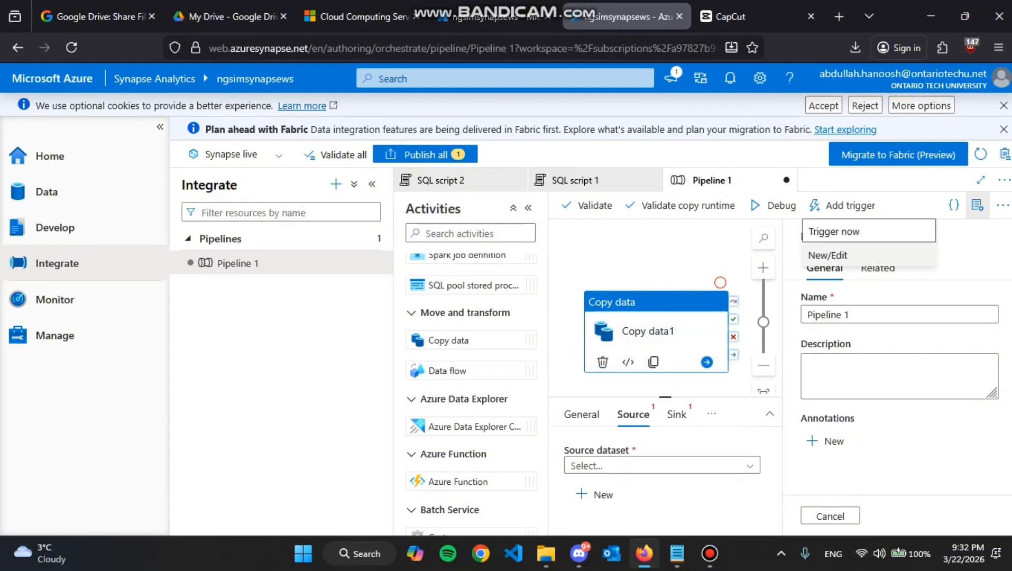
{"action": "left_click", "coordinate": [828, 255]}
{"action": "left_click", "coordinate": [594, 516]}
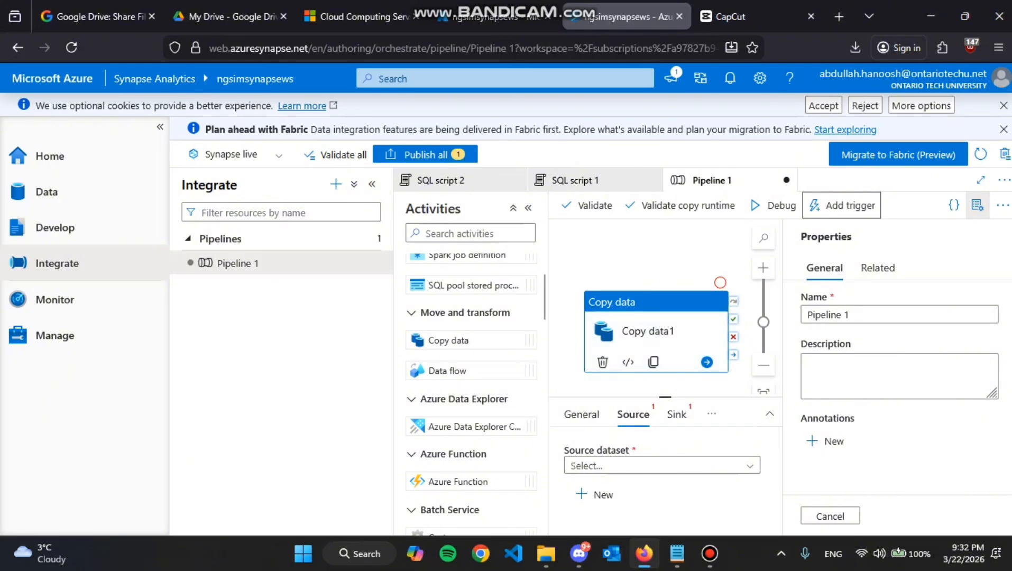
Review the workspace's SQL requests from the last 24 hours in the Monitor hub, including duration, data processed, submitter and status.
{"action": "left_click", "coordinate": [54, 299]}
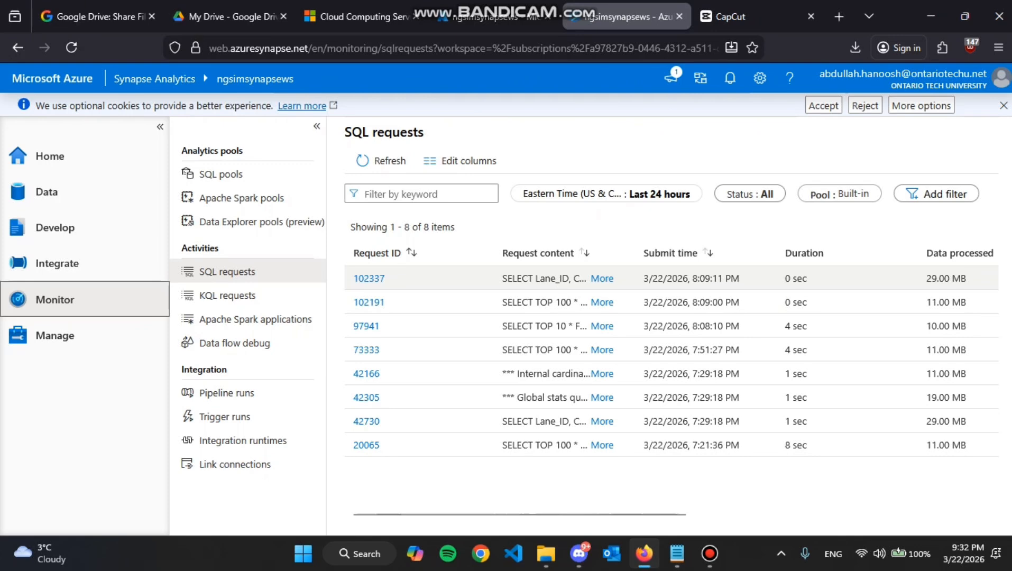
{"action": "scroll", "coordinate": [670, 326], "scroll_direction": "right", "scroll_amount": 2}
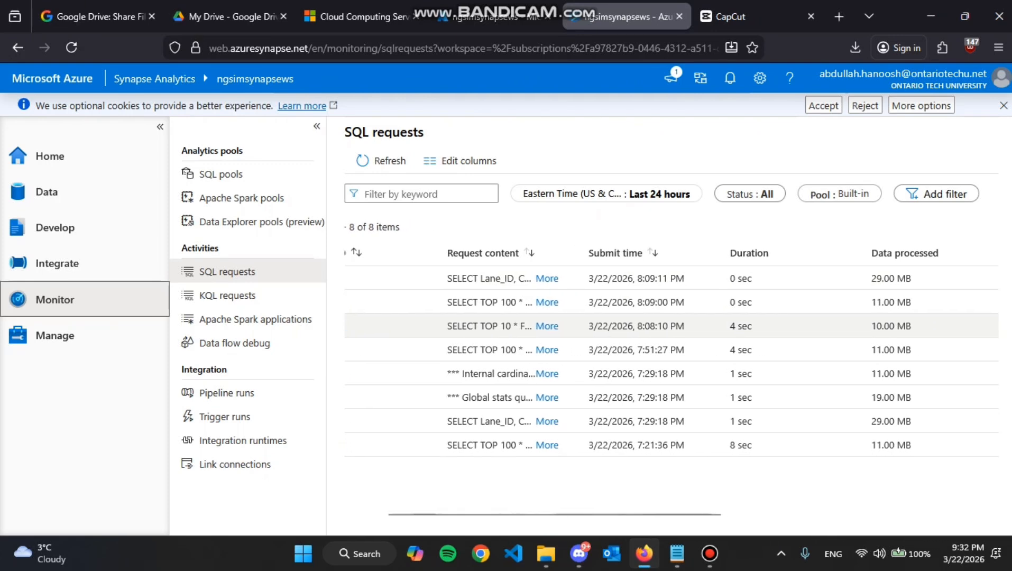
{"action": "scroll", "coordinate": [670, 326], "scroll_direction": "right", "scroll_amount": 10}
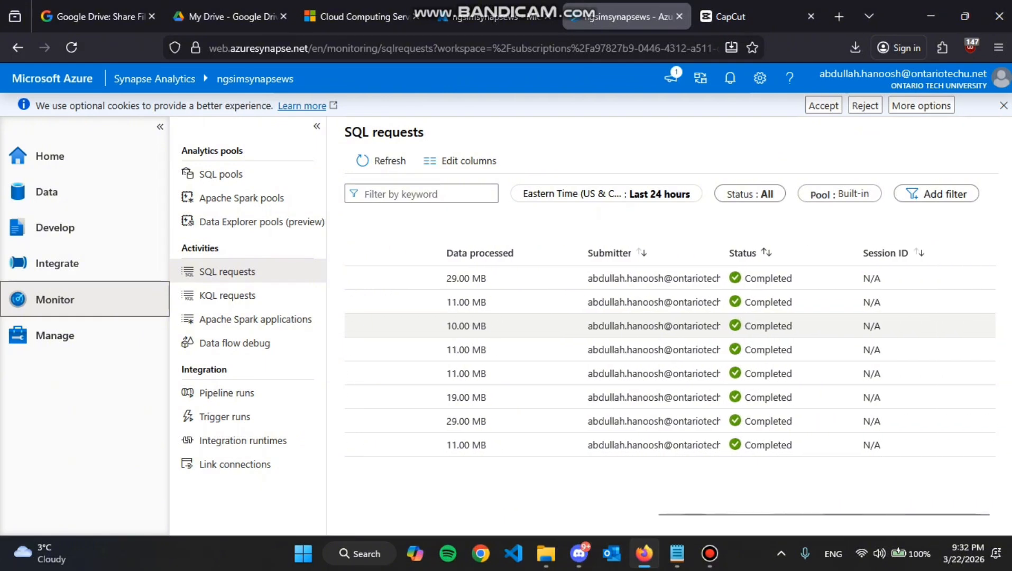
{"action": "scroll", "coordinate": [670, 326], "scroll_direction": "left", "scroll_amount": 5}
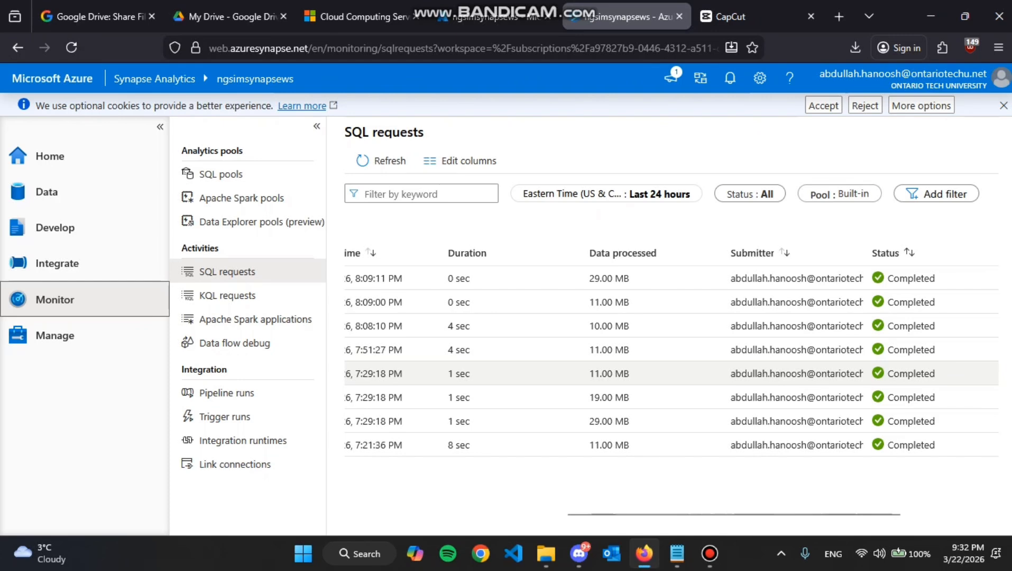
{"action": "scroll", "coordinate": [656, 349], "scroll_direction": "left", "scroll_amount": 4}
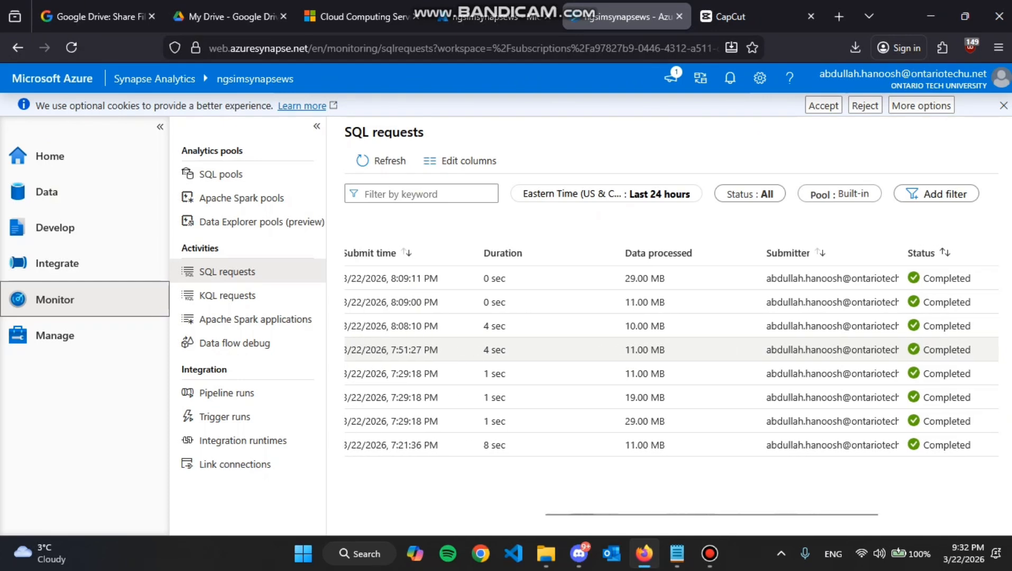
Examine the SQL pools and Apache Spark pools in the Manage hub, including the new Spark pool settings, without creating a pool.
{"action": "left_click", "coordinate": [55, 335]}
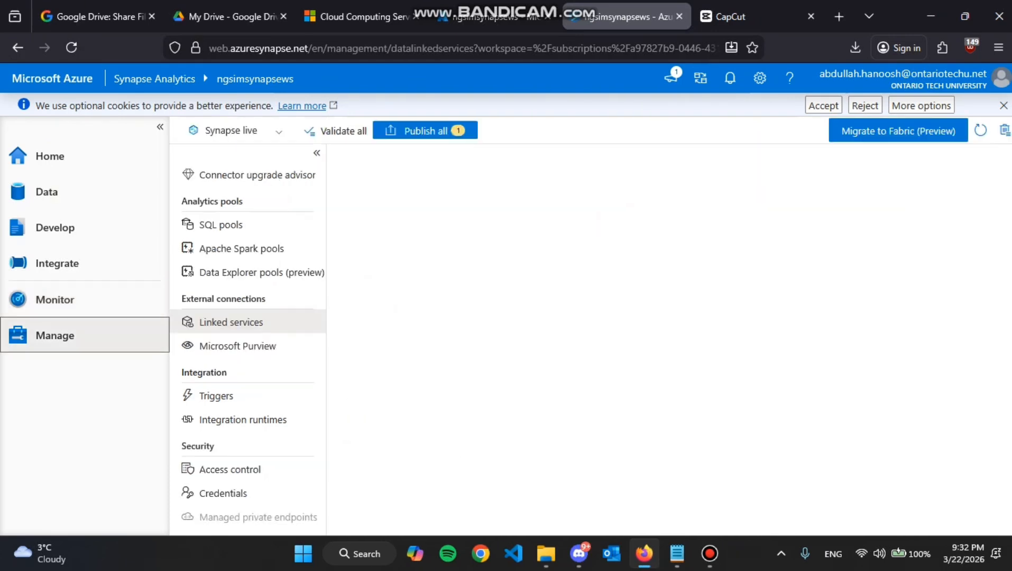
{"action": "scroll", "coordinate": [248, 339], "scroll_direction": "down", "scroll_amount": 1}
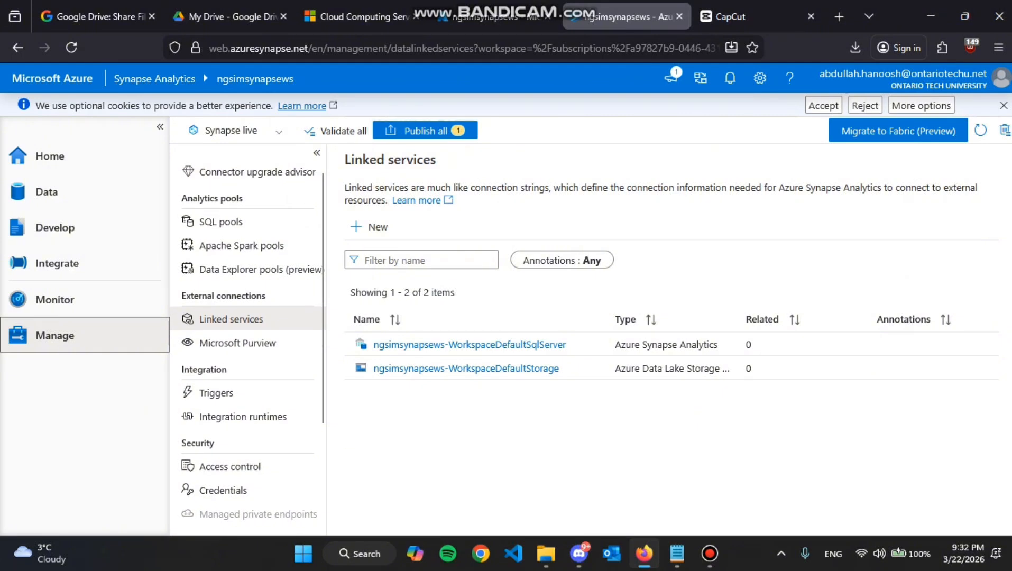
{"action": "left_click", "coordinate": [221, 221]}
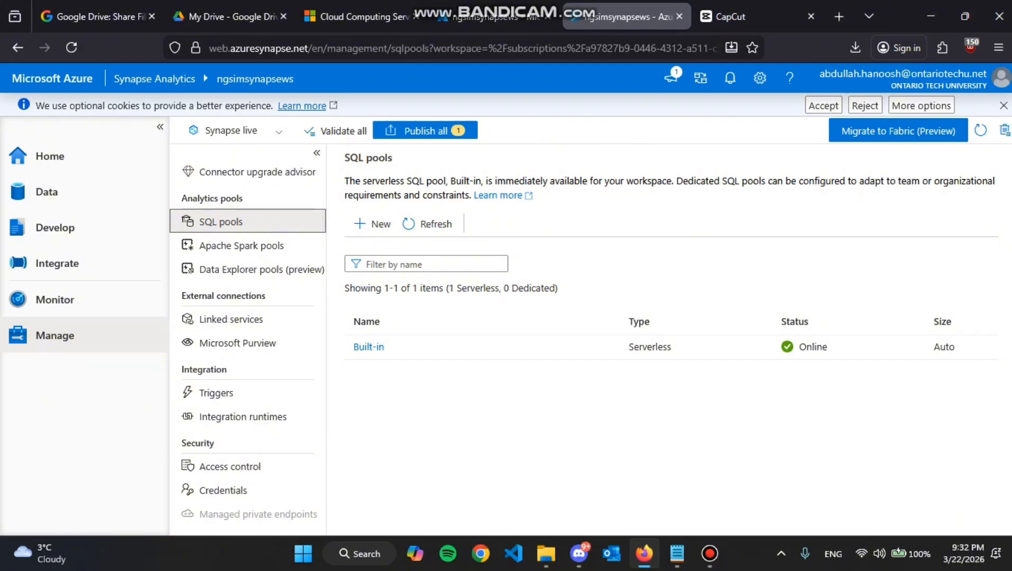
{"action": "left_click", "coordinate": [248, 245]}
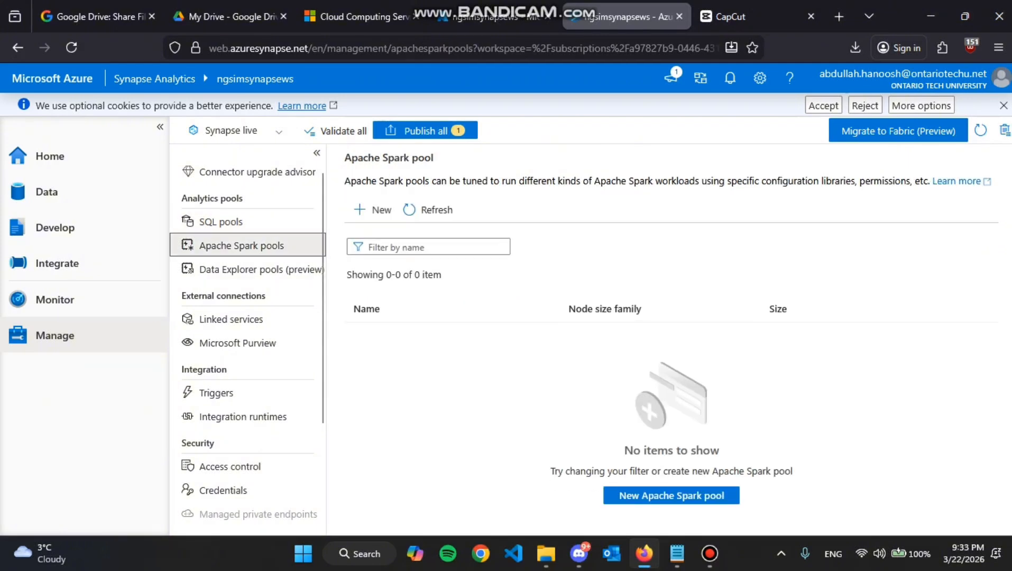
{"action": "left_click", "coordinate": [671, 496]}
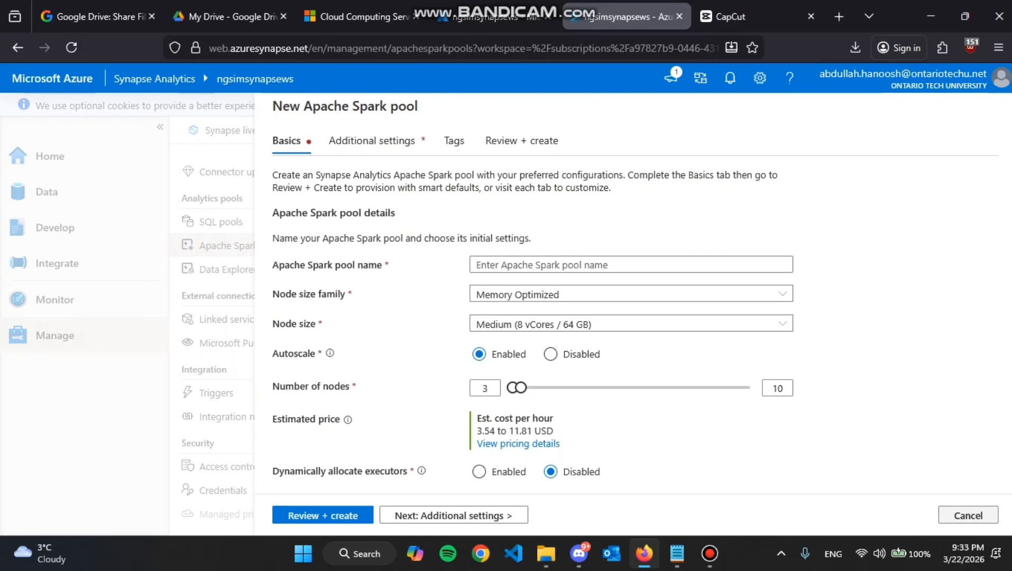
{"action": "left_click", "coordinate": [968, 516]}
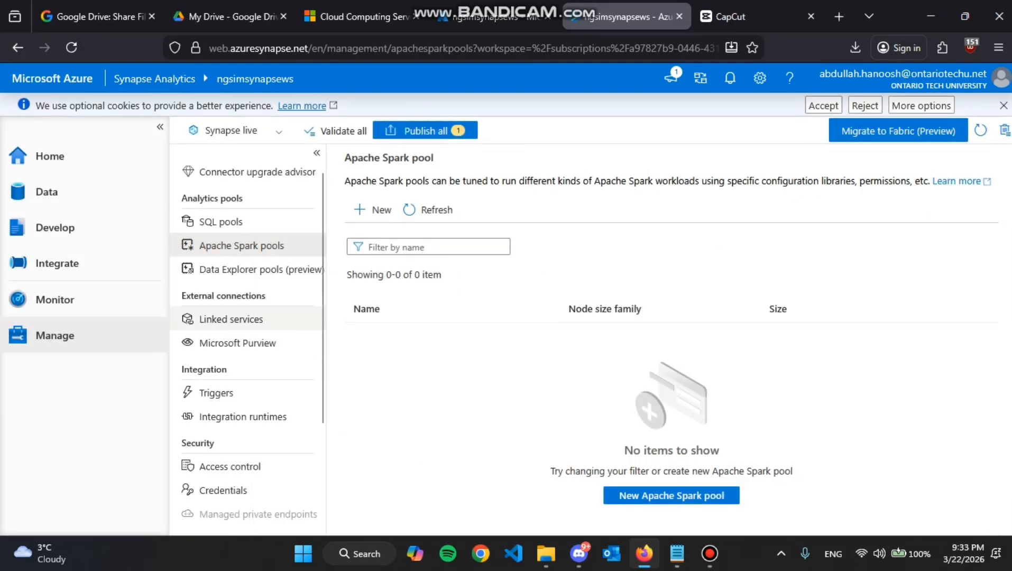
View the details of the ngsimsynapsews-WorkspaceDefaultSqlServer and ngsimsynapsews-WorkspaceDefaultStorage linked services, closing each without changes.
{"action": "left_click", "coordinate": [231, 319]}
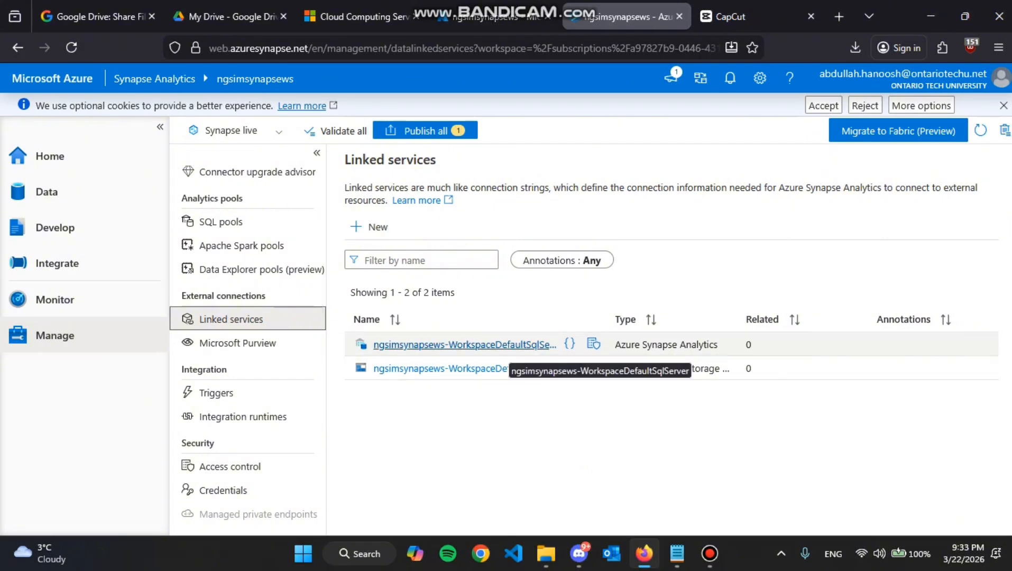
{"action": "left_click", "coordinate": [505, 344]}
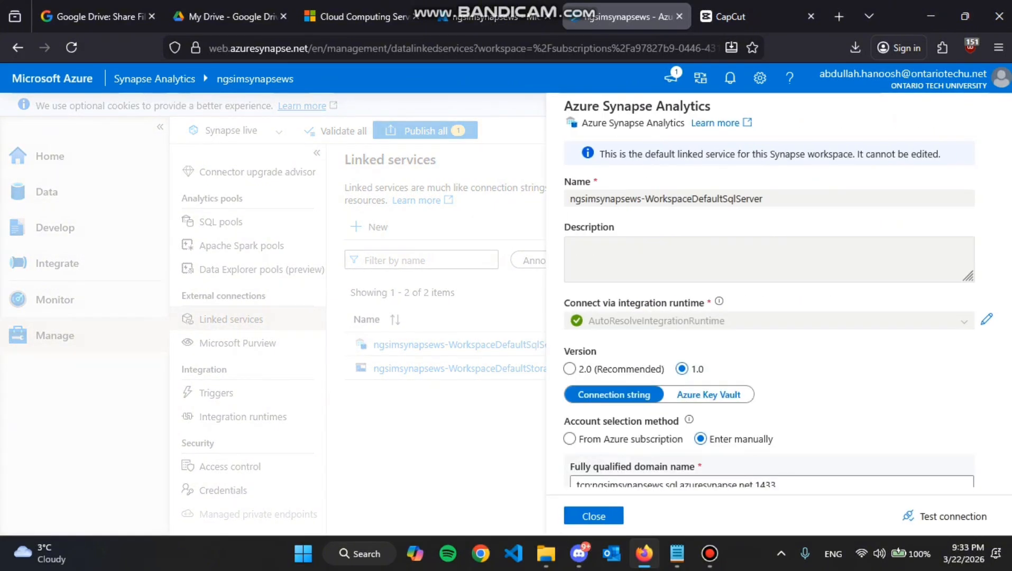
{"action": "left_click", "coordinate": [593, 517]}
{"action": "left_click", "coordinate": [497, 369]}
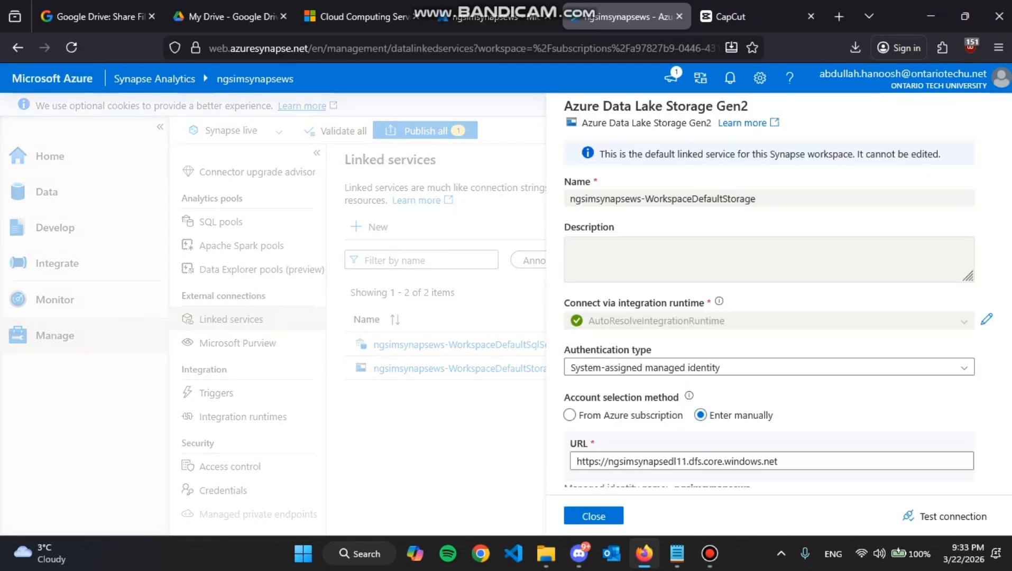
{"action": "left_click", "coordinate": [593, 517]}
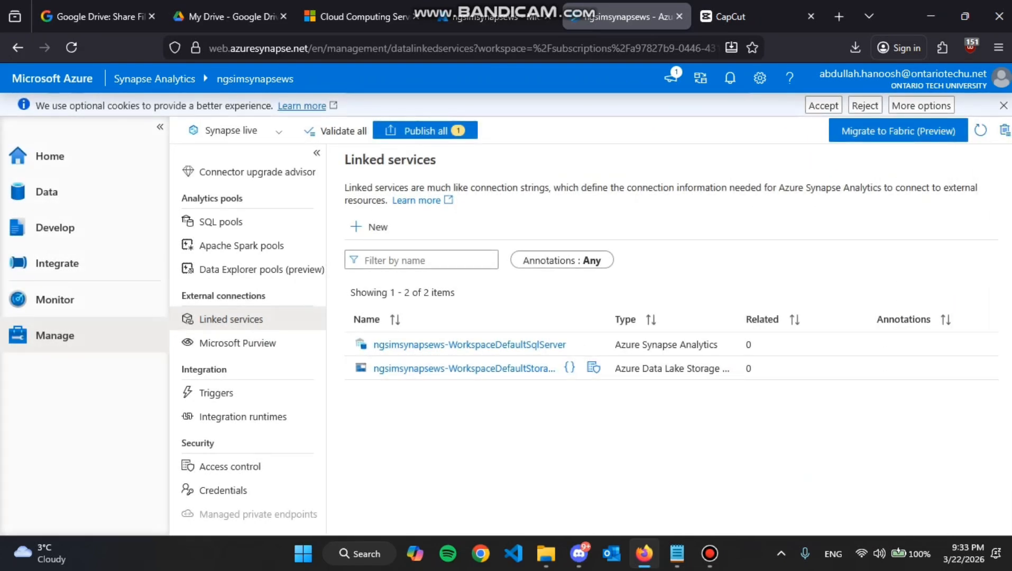